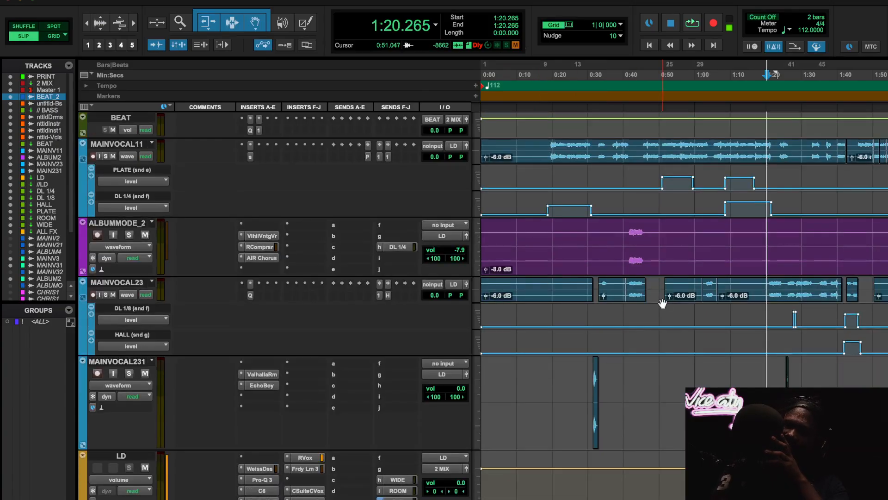
# - Play the session from about 0:25.8, just before the short MAINVOCAL231 clip
pyautogui.click(578, 83)
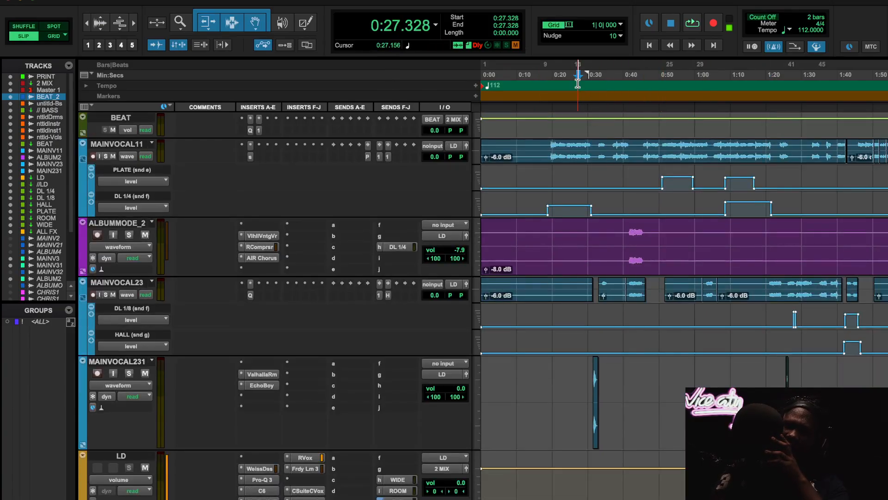
pyautogui.click(574, 80)
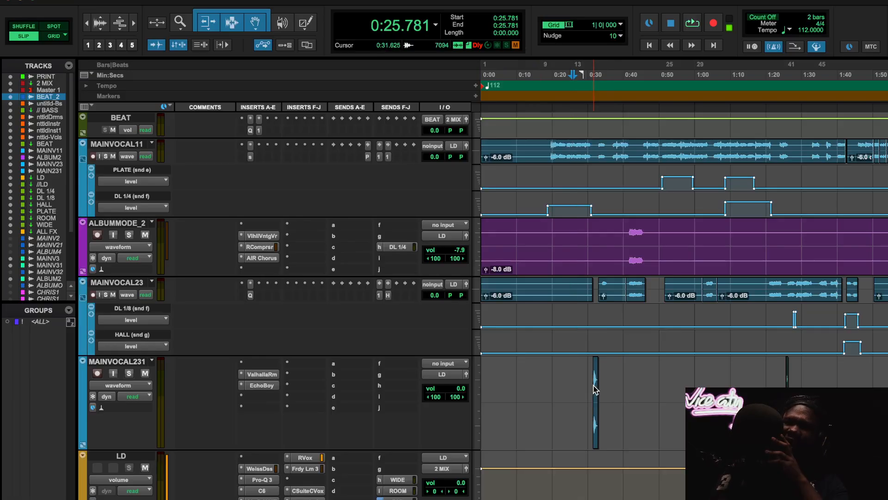
pyautogui.press('space')
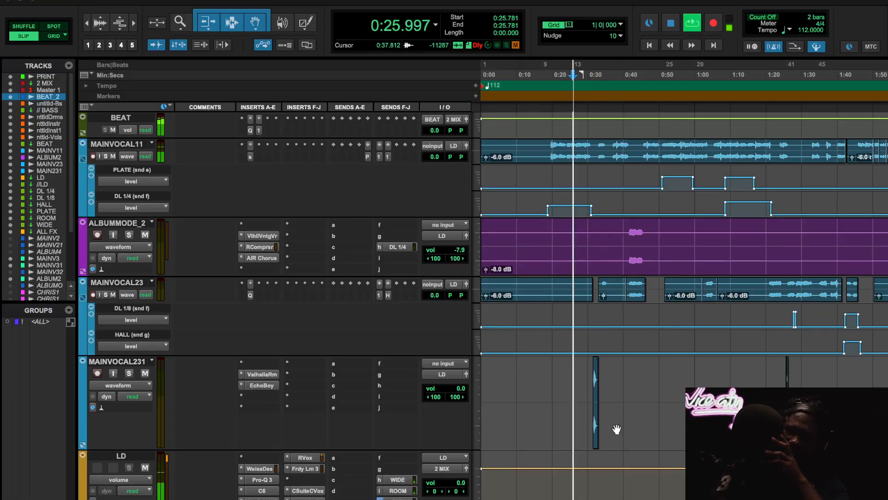
# - Stop playback and review the ValhallaRoom and EchoBoy insert settings on the MAINVOCAL231 track
pyautogui.click(263, 375)
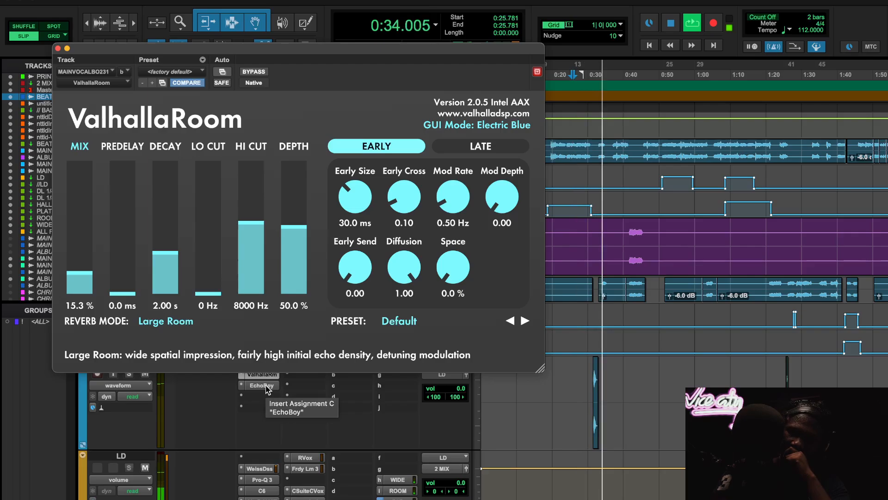
pyautogui.press('space')
pyautogui.click(267, 389)
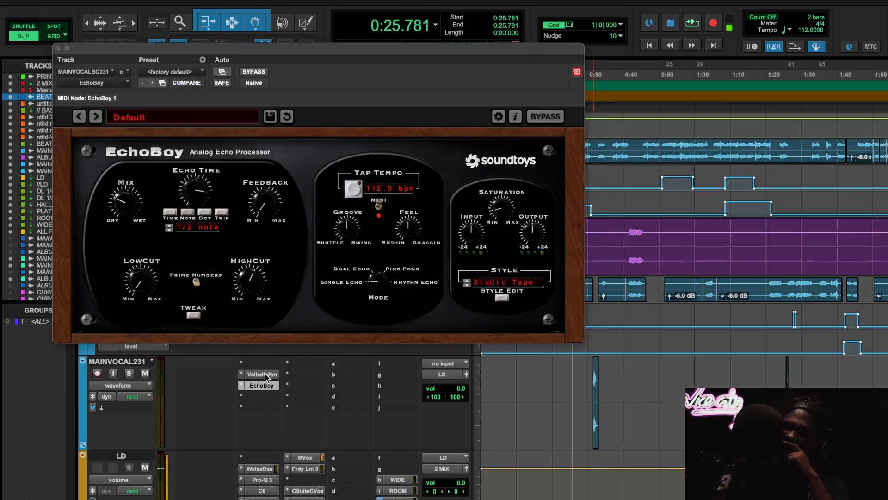
pyautogui.click(268, 389)
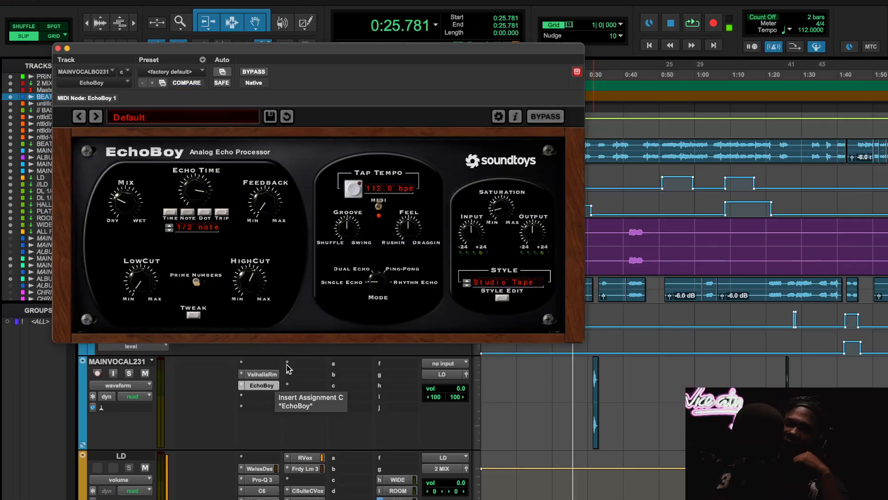
pyautogui.click(268, 388)
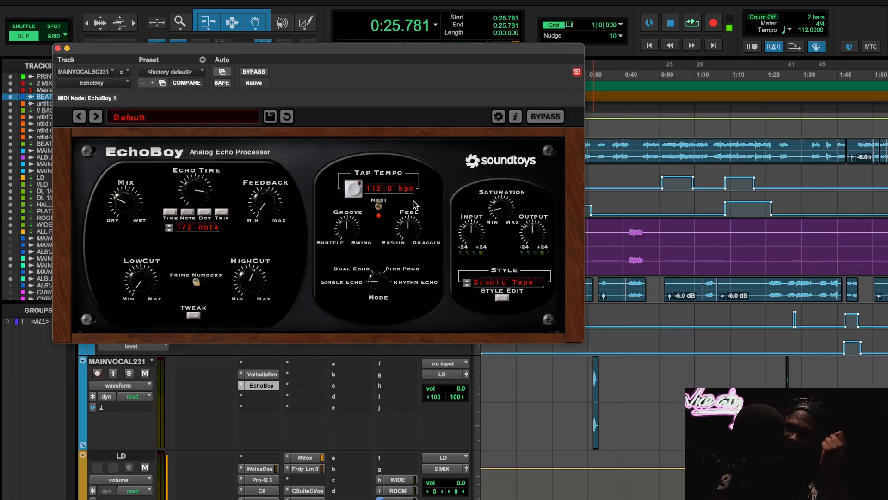
# - Audition the MAINVOCAL231 track soloed from about 0:31.6, then stop playback and close EchoBoy
pyautogui.press('t')
pyautogui.press('space')
pyautogui.click(130, 373)
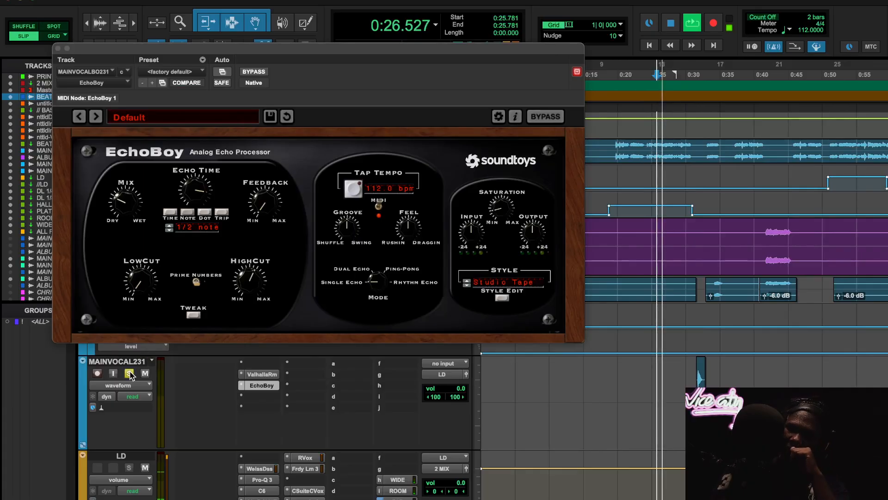
pyautogui.click(697, 75)
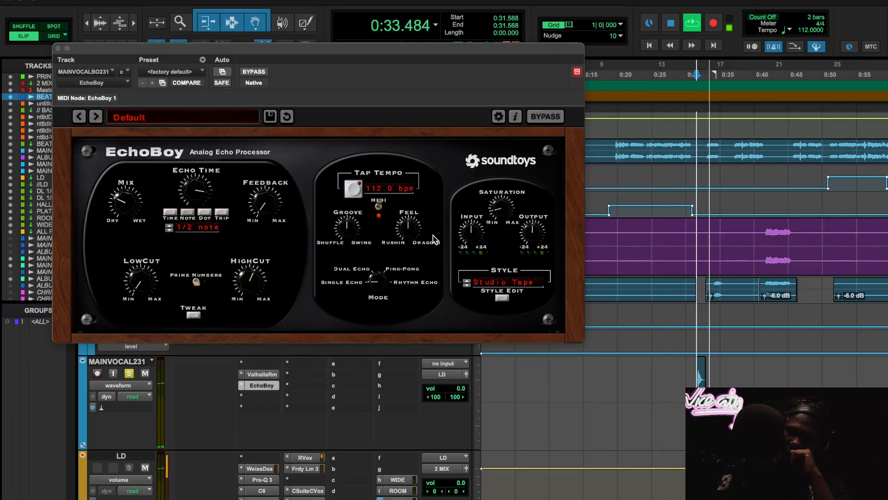
pyautogui.press('space')
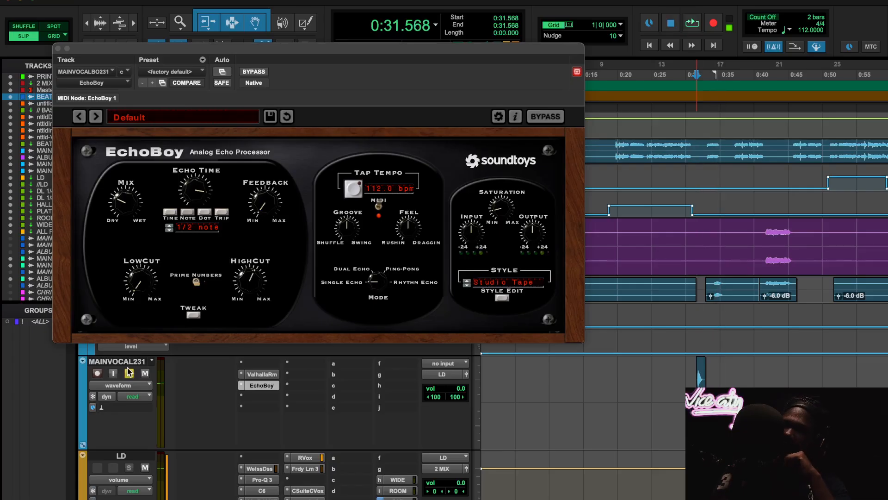
pyautogui.click(58, 48)
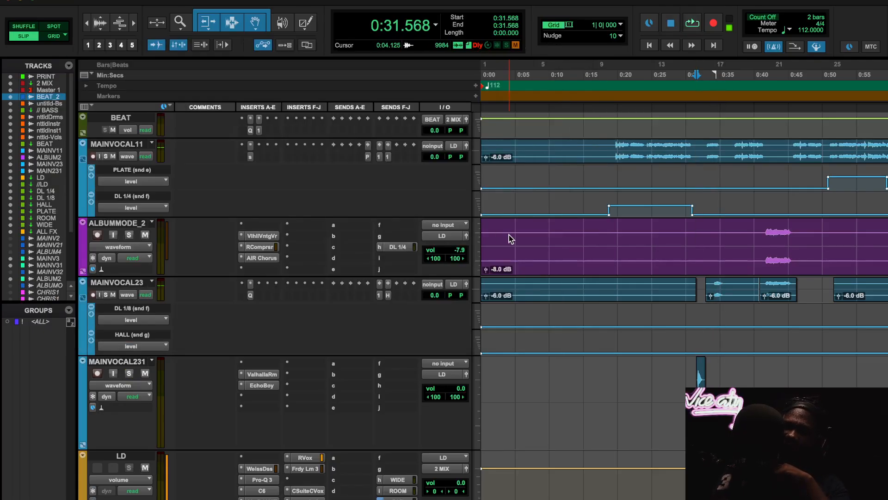
# - Look over the beat, background vocal and vocal effects tracks across the session timeline
pyautogui.scroll(2, 712, 384)
pyautogui.scroll(8, 685, 278)
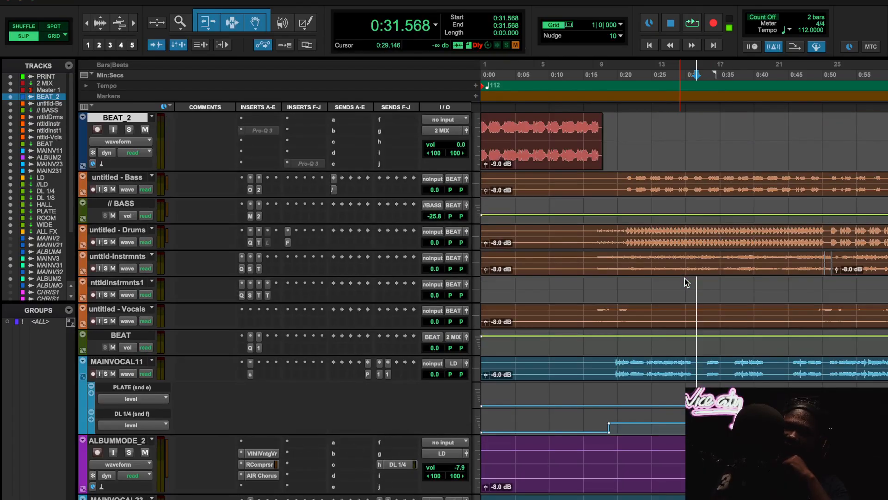
pyautogui.scroll(-9, 694, 313)
pyautogui.scroll(-15, 705, 342)
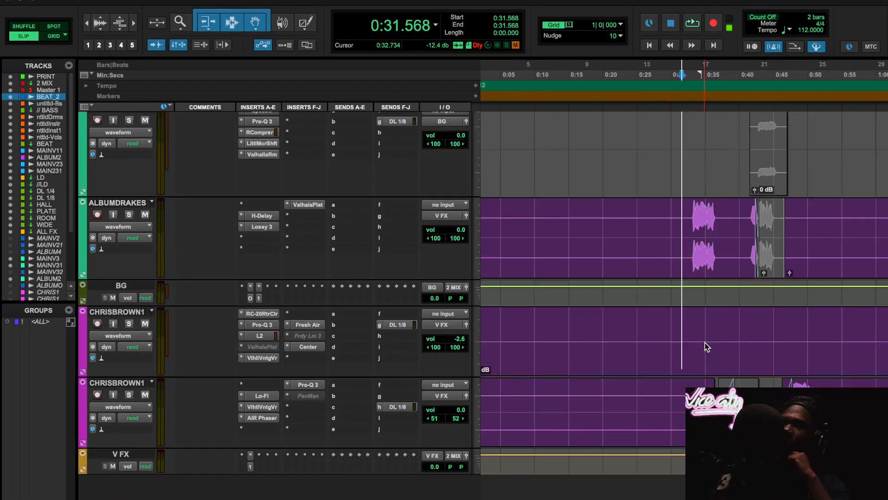
pyautogui.press('r')
pyautogui.press('r')
pyautogui.press('r')
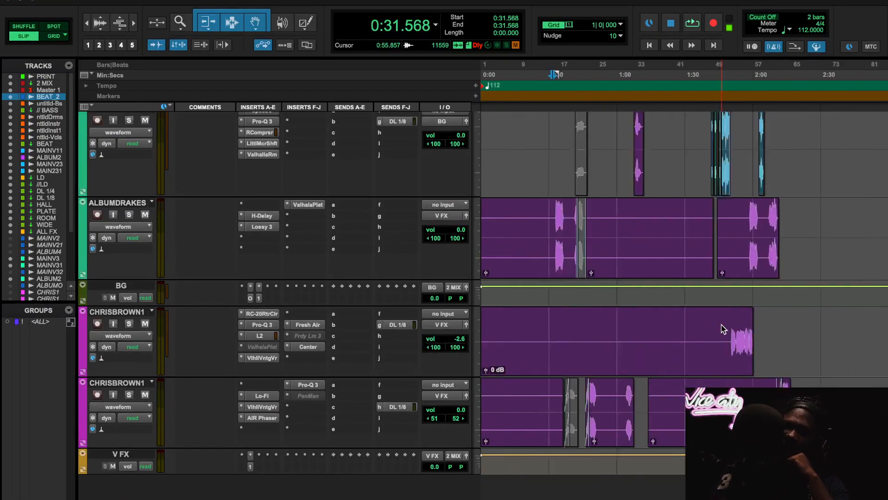
pyautogui.scroll(15, 587, 250)
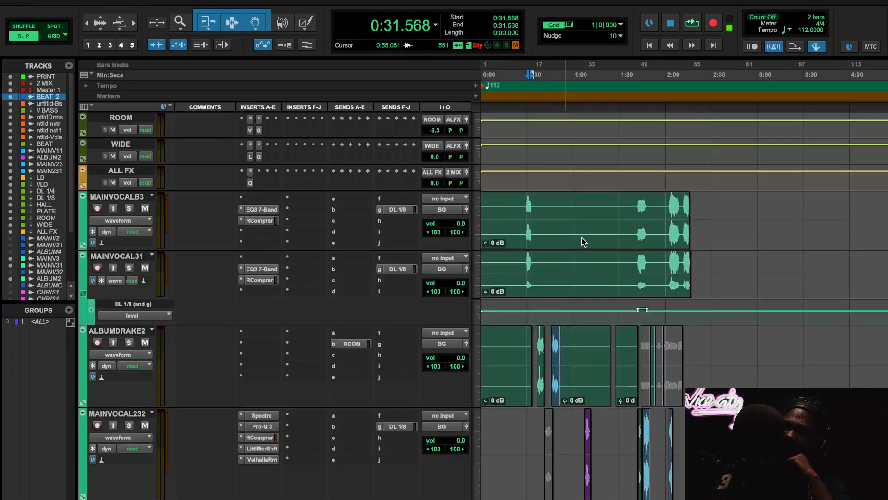
pyautogui.press('t')
pyautogui.press('t')
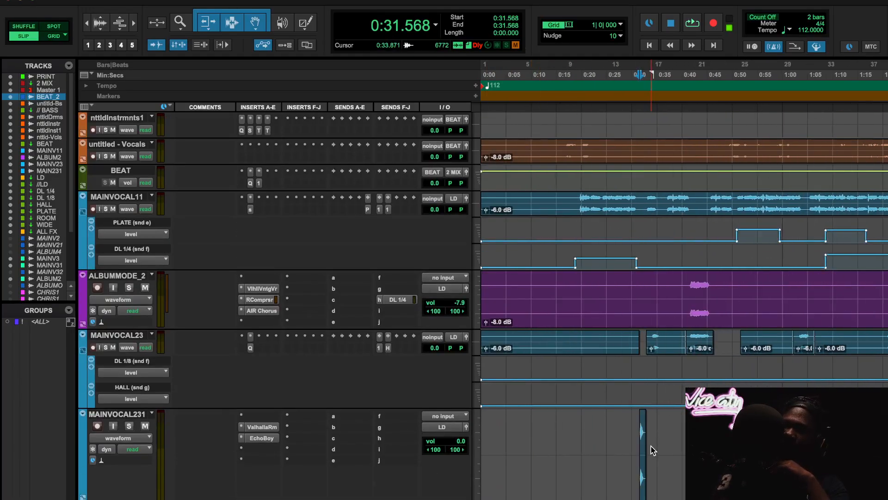
# - Select the short clip on MAINVOCAL231 at about 0:31.5 and inspect its clip effects, then hide them
pyautogui.press('t')
pyautogui.press('t')
pyautogui.scroll(-1, 652, 448)
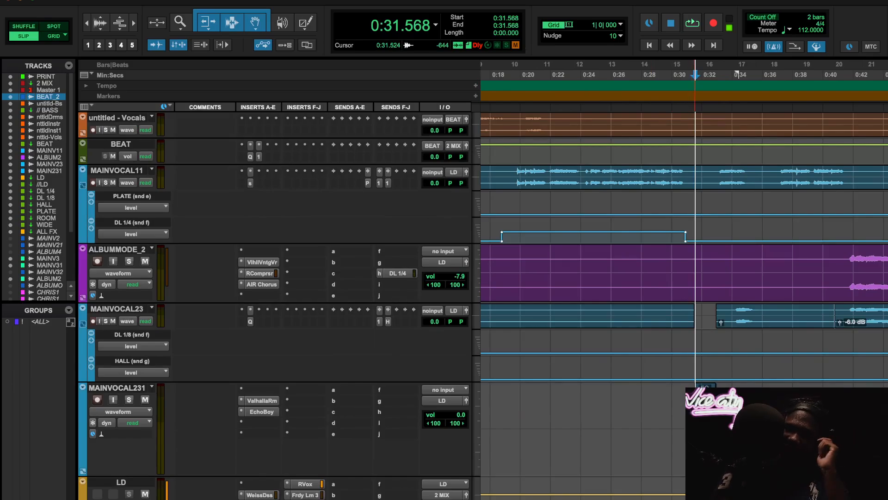
pyautogui.scroll(-2, 708, 370)
pyautogui.click(713, 356)
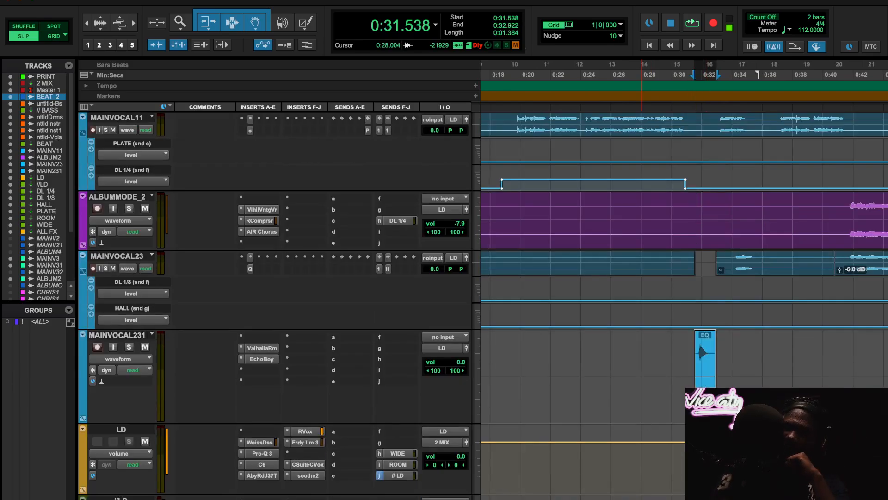
pyautogui.hotkey('alt', '6')
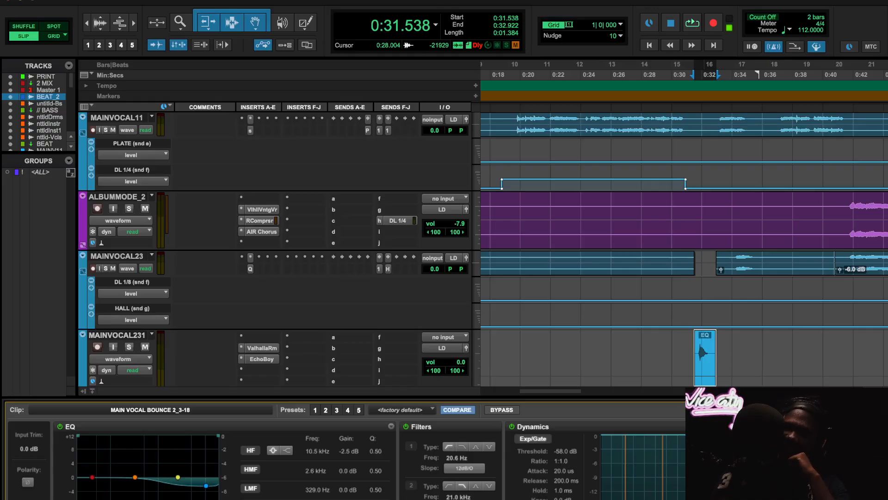
pyautogui.hotkey('alt', '6')
# - Open the PuigChild 670 insert on the 2 MIX track and start playback
pyautogui.scroll(10, 595, 391)
pyautogui.hscroll(-2, 594, 391)
pyautogui.press('r')
pyautogui.press('r')
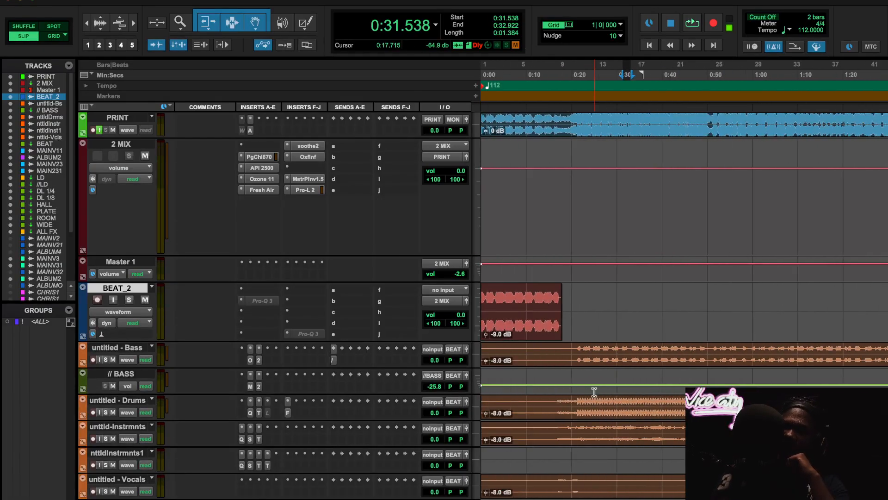
pyautogui.click(259, 157)
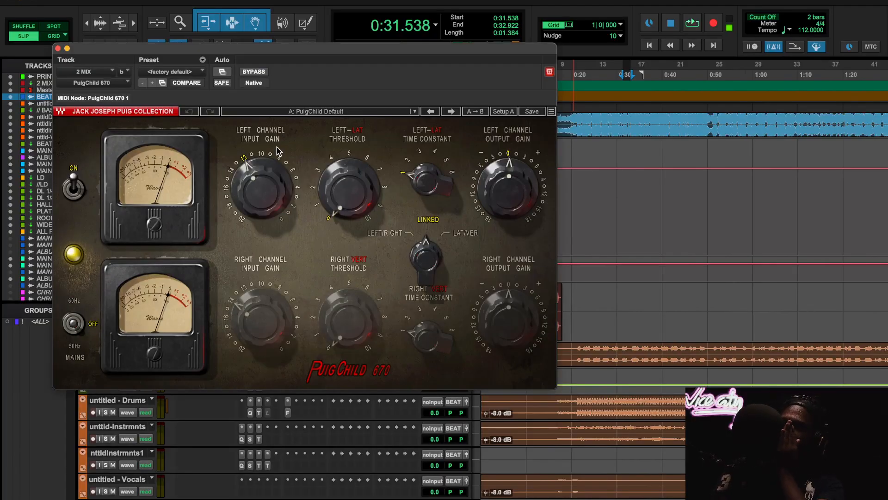
pyautogui.press('space')
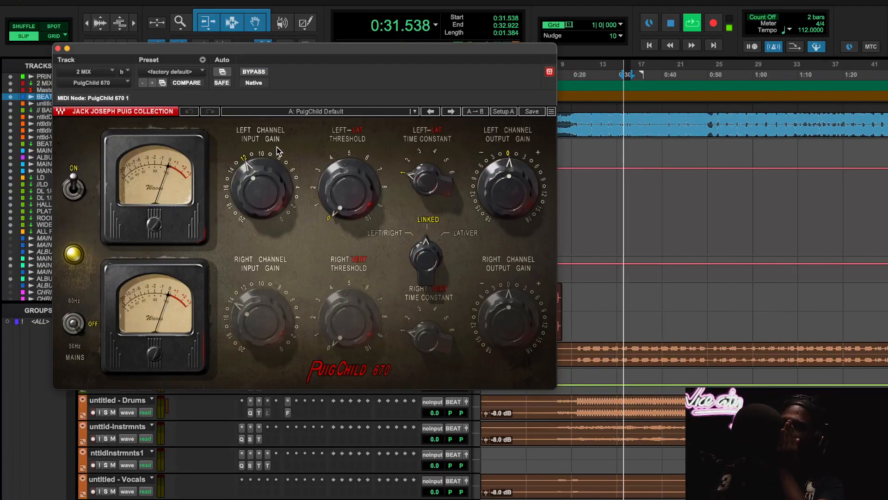
# - Compare the mix with PuigChild 670 bypassed and active from about 0:20.5, then stop playback and close the plug-in
pyautogui.click(253, 71)
pyautogui.click(574, 67)
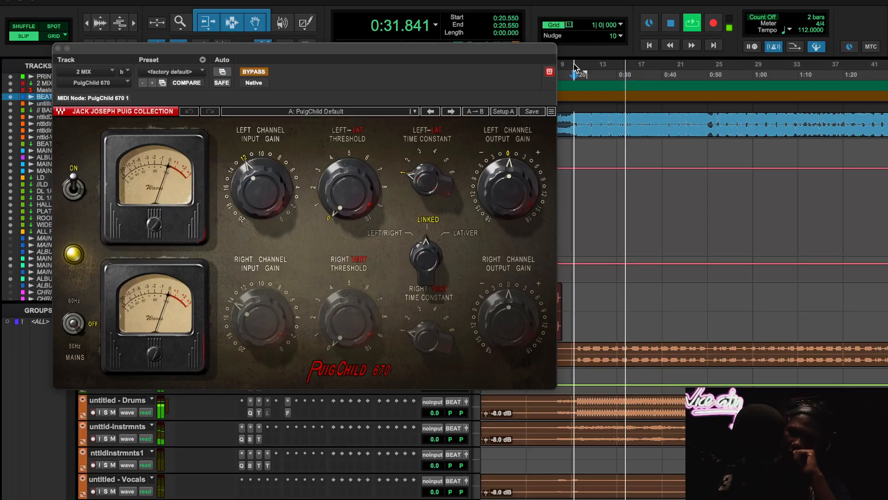
pyautogui.click(261, 73)
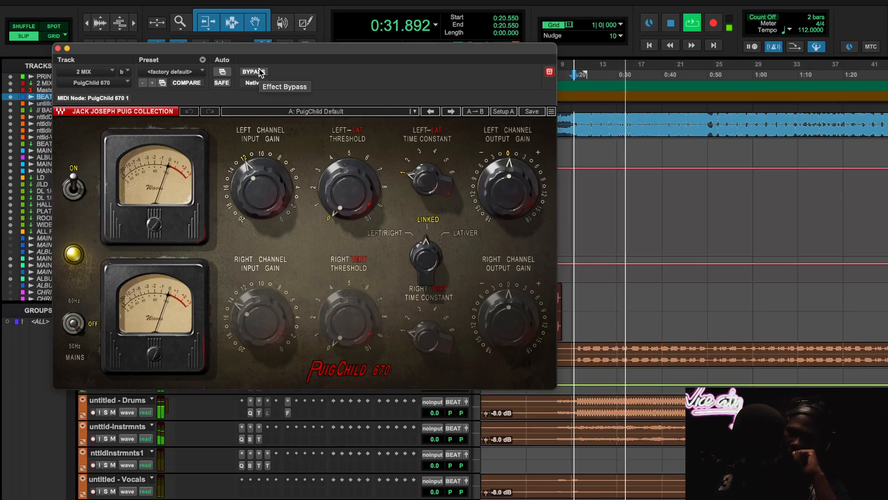
pyautogui.click(254, 72)
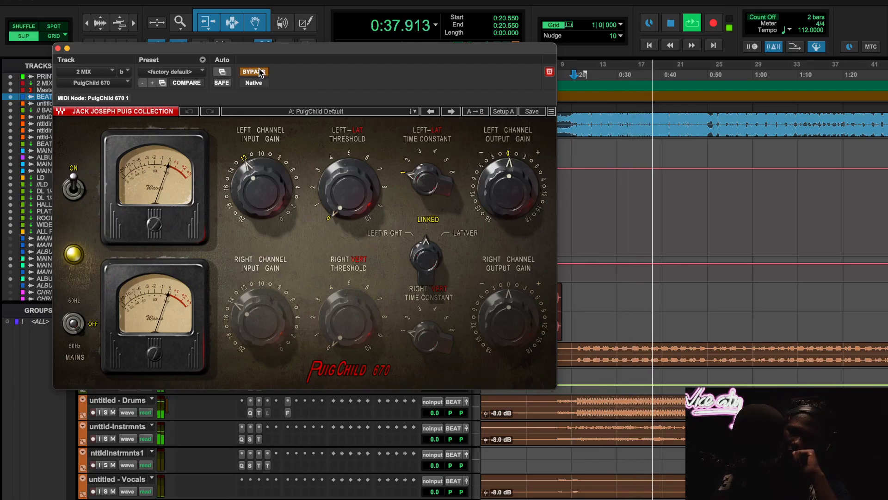
pyautogui.click(259, 72)
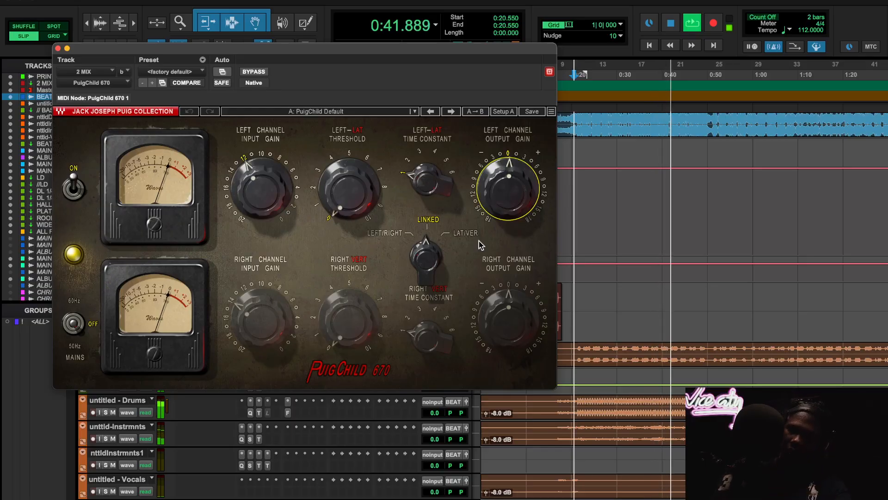
pyautogui.press('space')
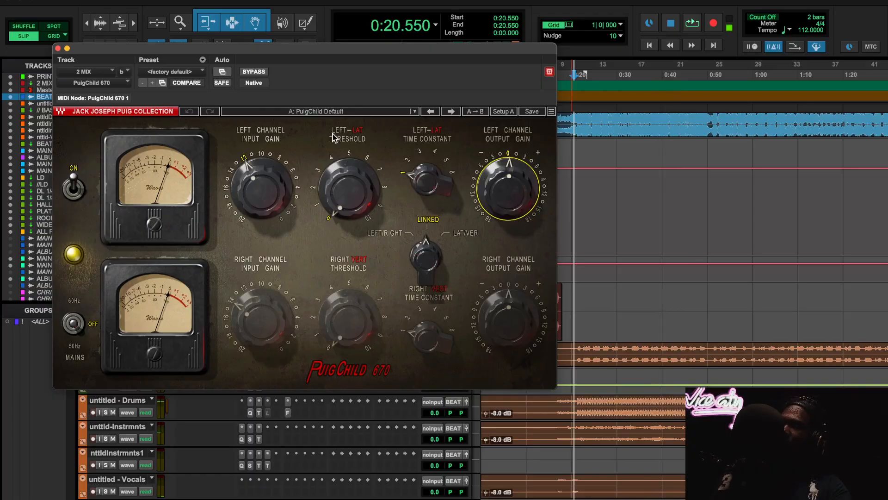
pyautogui.click(58, 48)
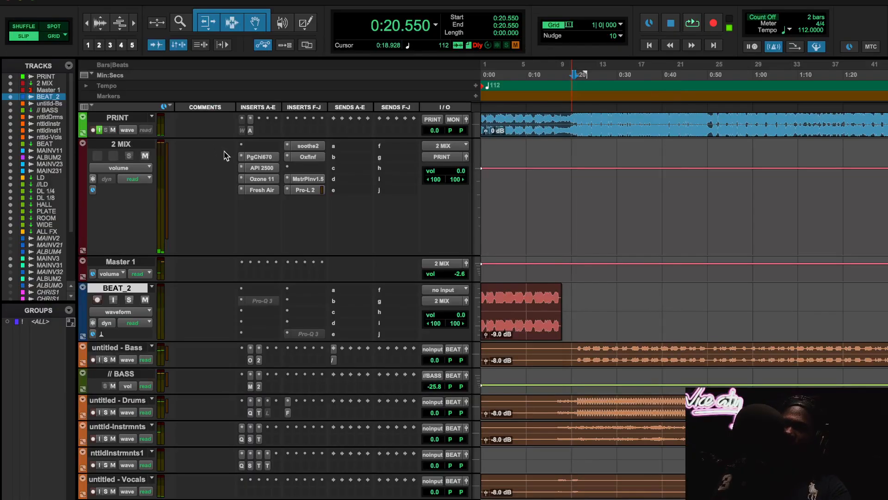
# - Compare the mix with the API 2500 on 2 MIX active and bypassed, then stop playback and close the plug-in
pyautogui.click(262, 168)
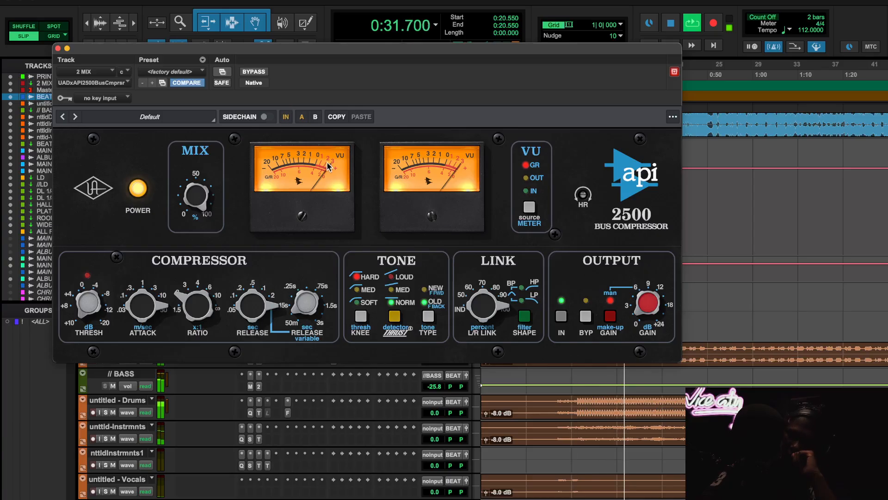
pyautogui.click(259, 72)
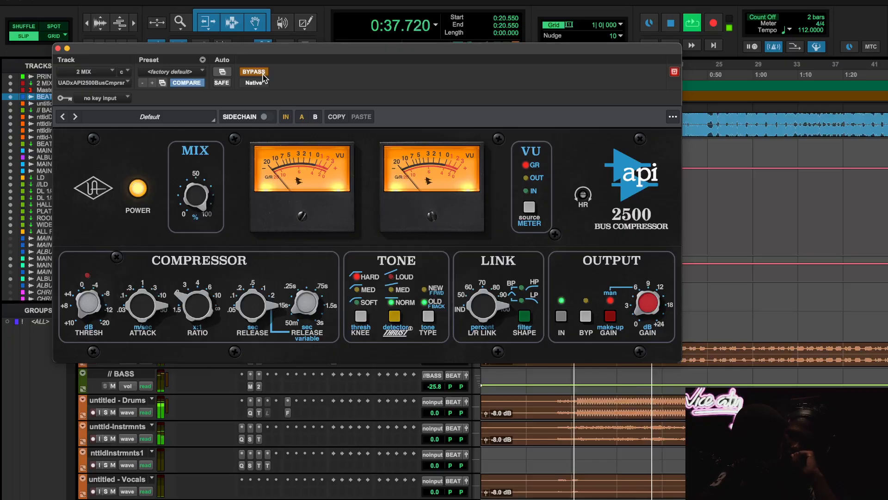
pyautogui.click(262, 73)
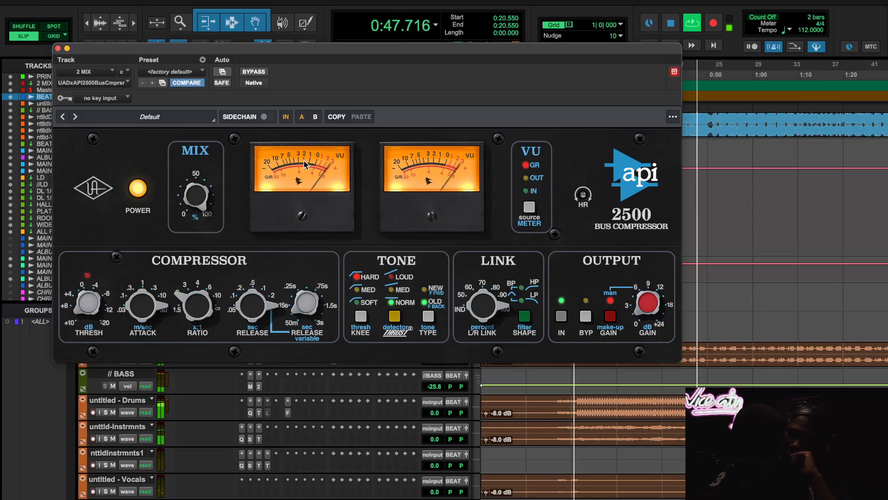
pyautogui.click(255, 71)
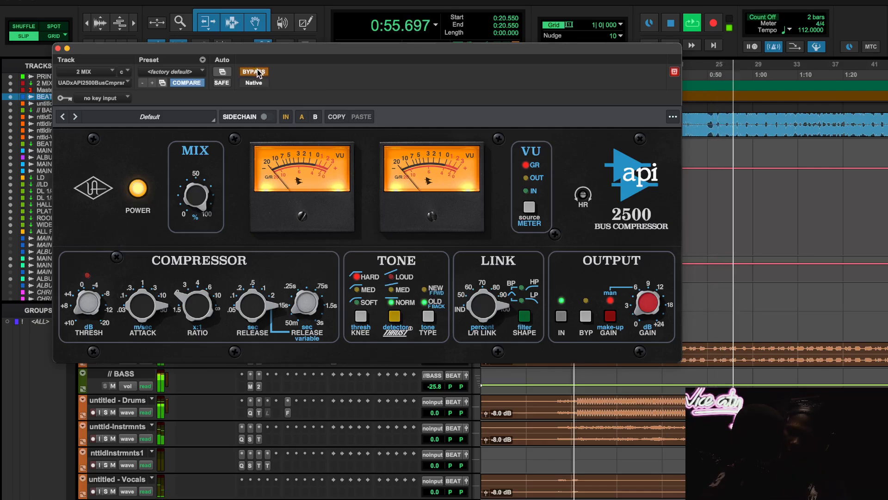
pyautogui.click(256, 72)
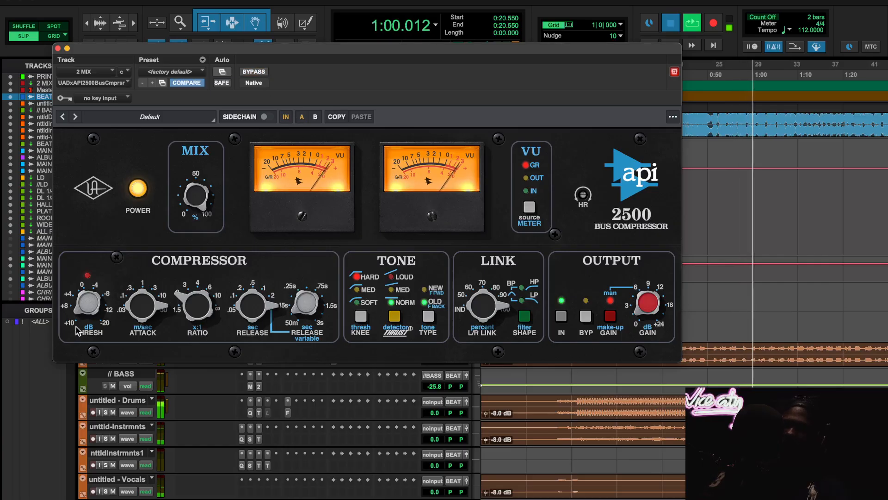
pyautogui.press('space')
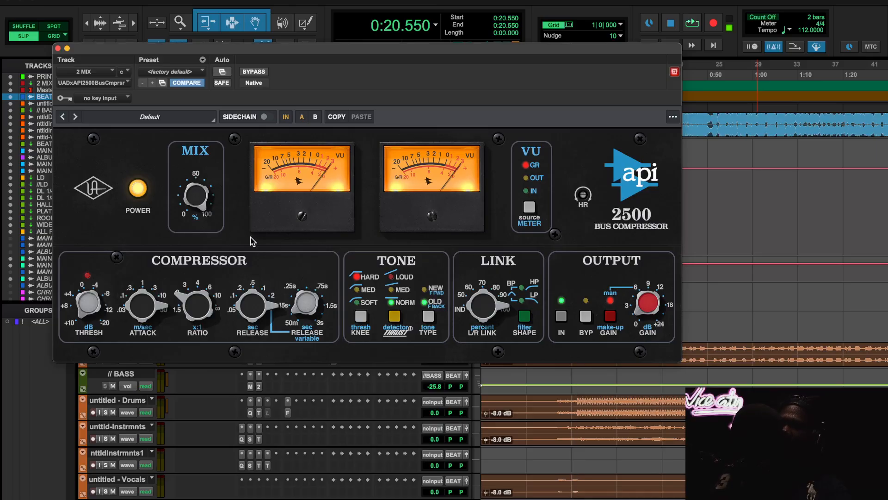
pyautogui.click(58, 48)
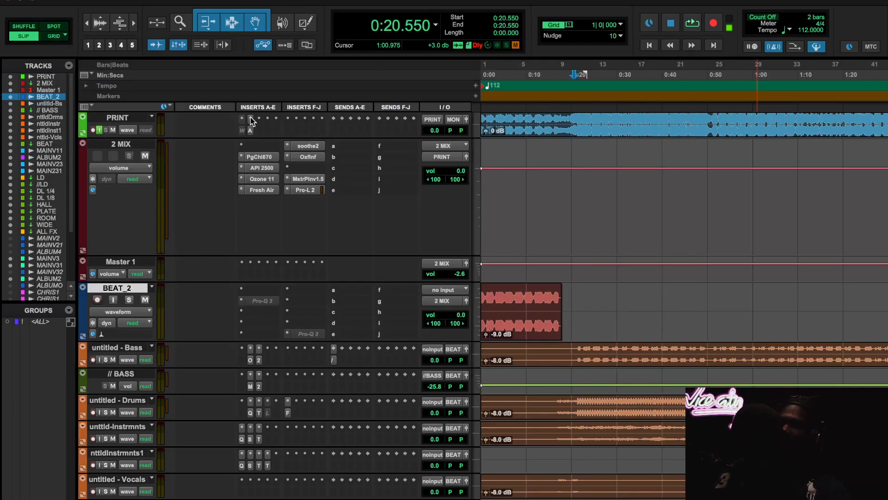
# - Open the Ozone 11 insert on the 2 MIX track, view its Imager and Stabilizer modules, and start playback
pyautogui.click(260, 179)
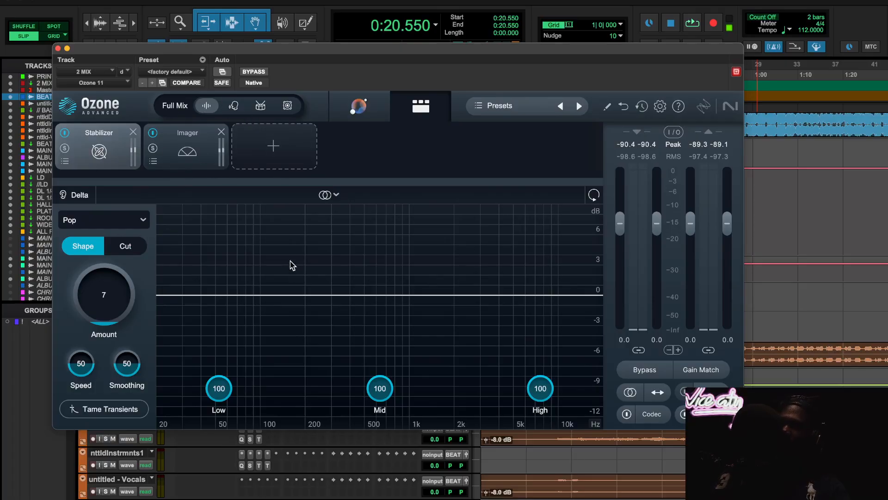
pyautogui.click(195, 161)
pyautogui.click(100, 154)
pyautogui.press('space')
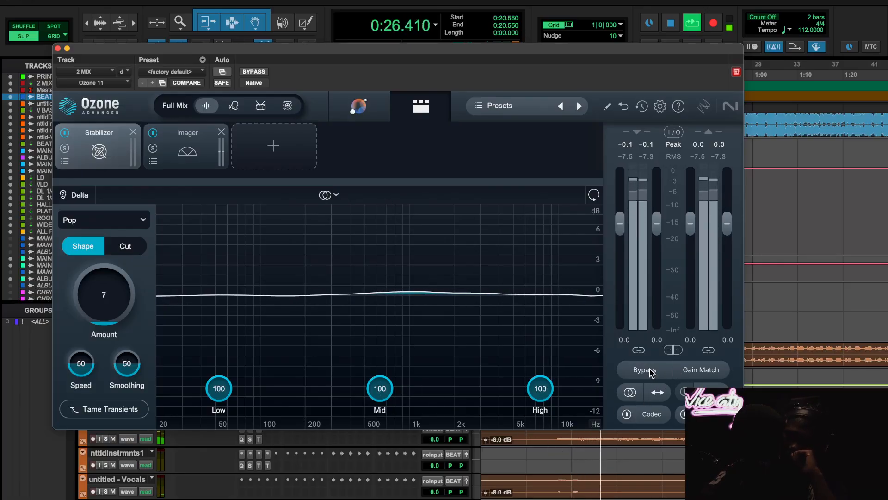
# - Play the mix from about 1:26.4 and compare it with Ozone 11 bypassed and active
pyautogui.click(872, 79)
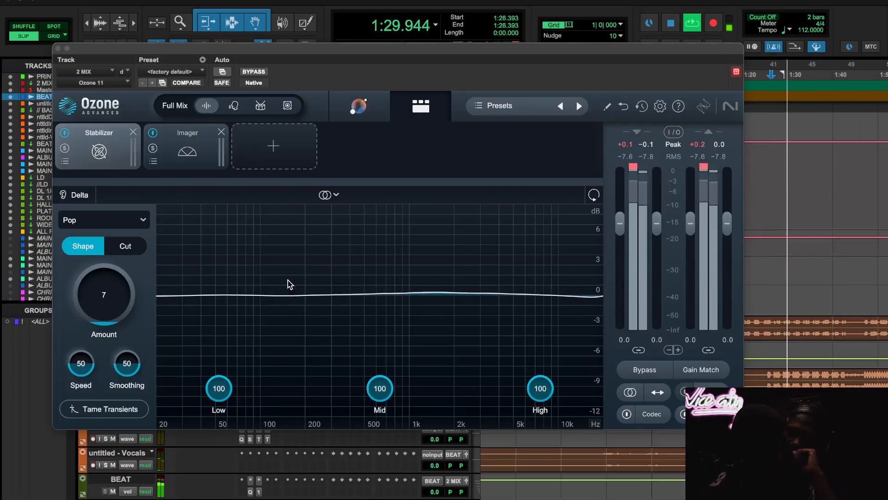
pyautogui.click(629, 369)
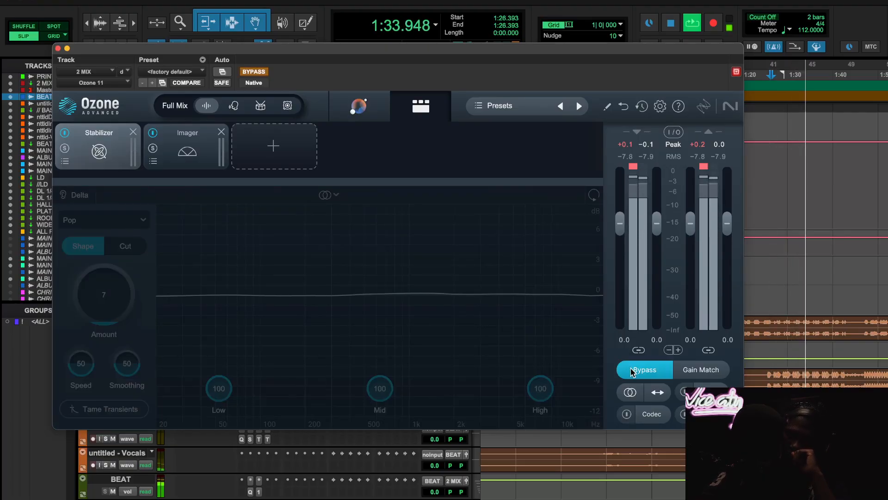
pyautogui.click(632, 370)
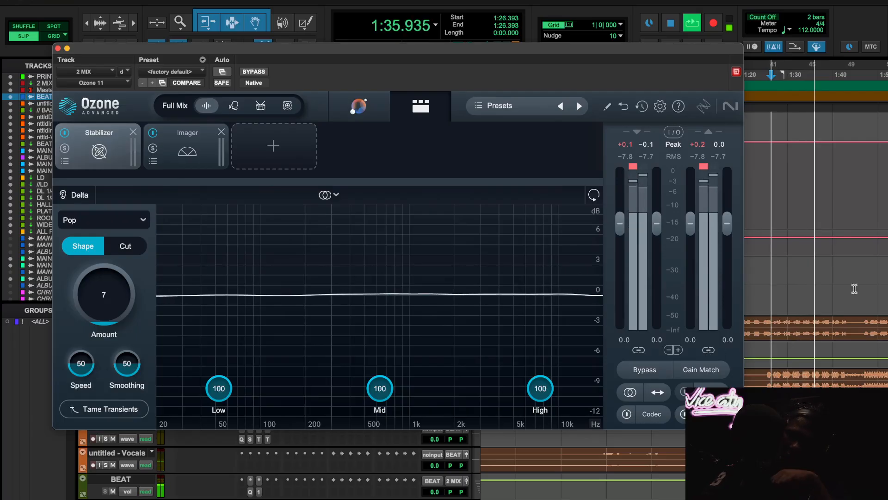
# - Compare the mix with Ozone 11 bypassed and active from about 1:45.5, then close the plug-in and stop playback
pyautogui.click(859, 76)
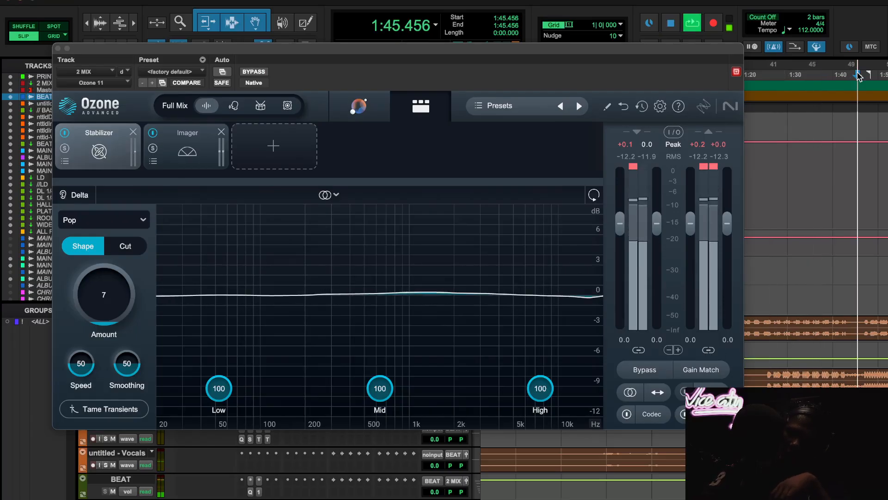
pyautogui.click(645, 370)
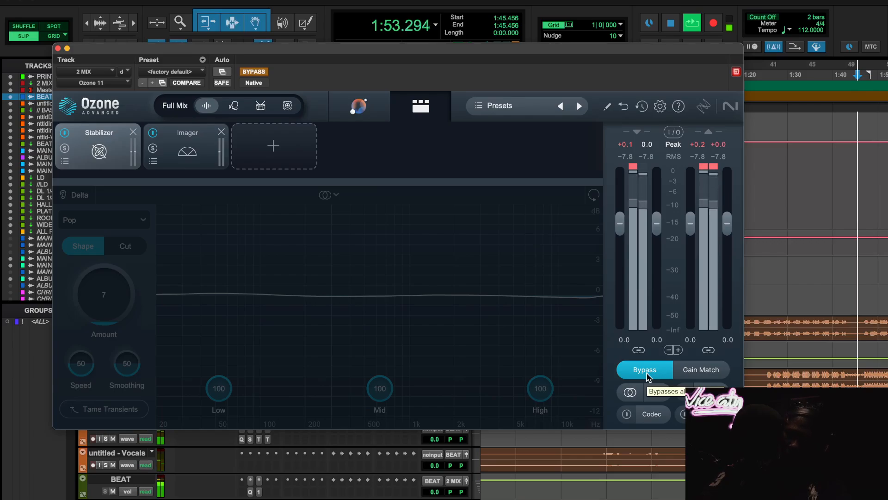
pyautogui.click(645, 373)
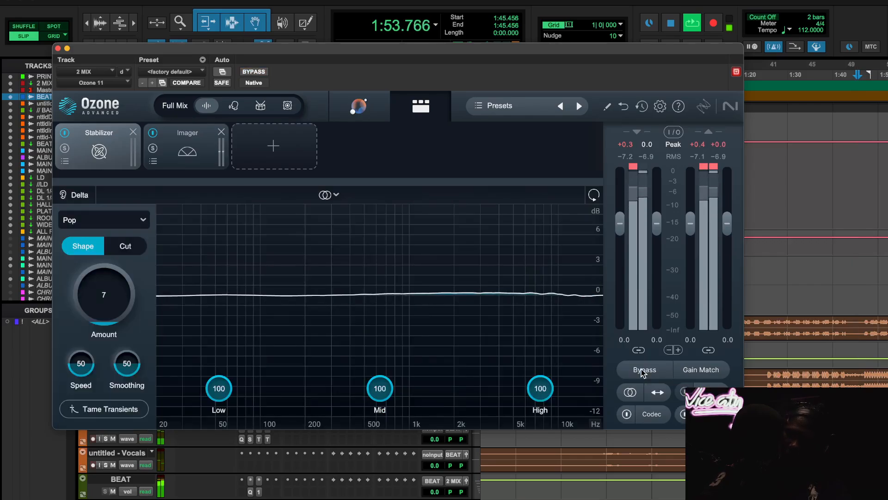
pyautogui.click(58, 48)
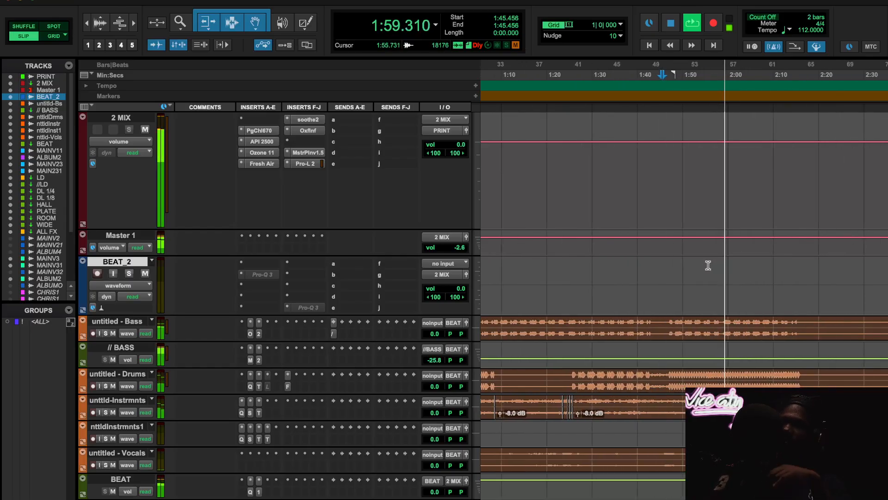
pyautogui.scroll(-5, 706, 276)
pyautogui.press('space')
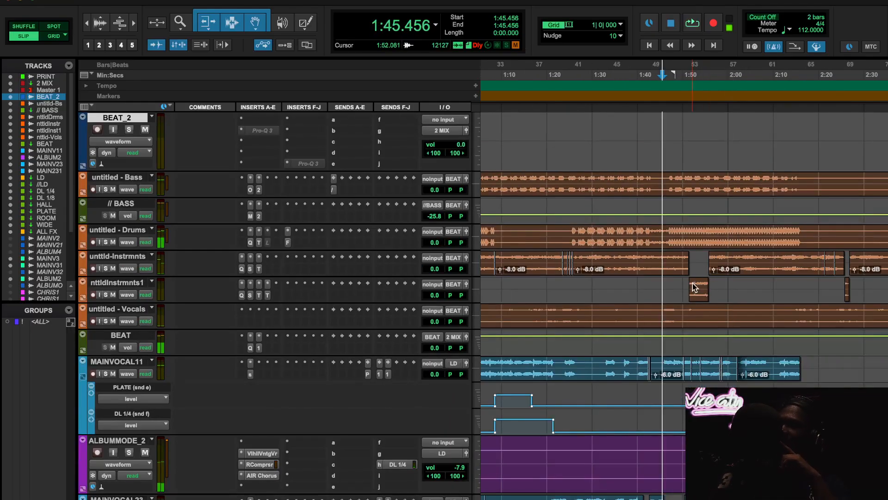
# - Play the song from about 1:43.9 while looking over the beat, vocal and background tracks, then stop playback
pyautogui.press('t')
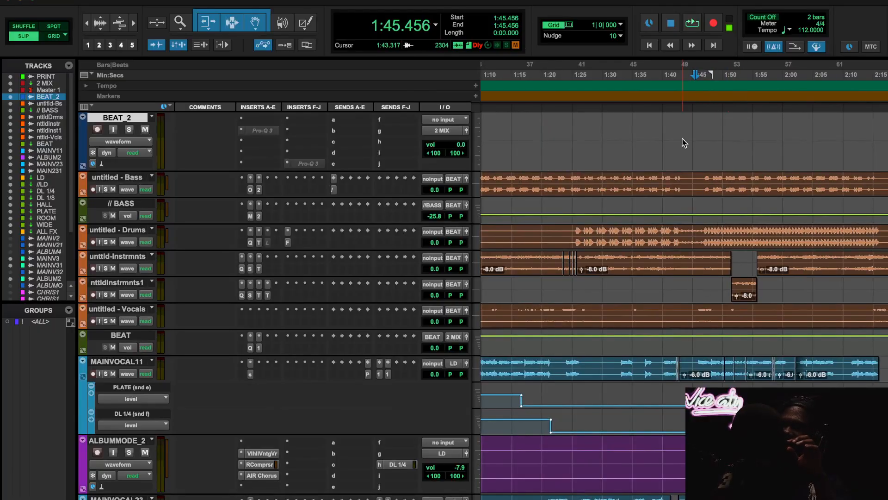
pyautogui.click(686, 85)
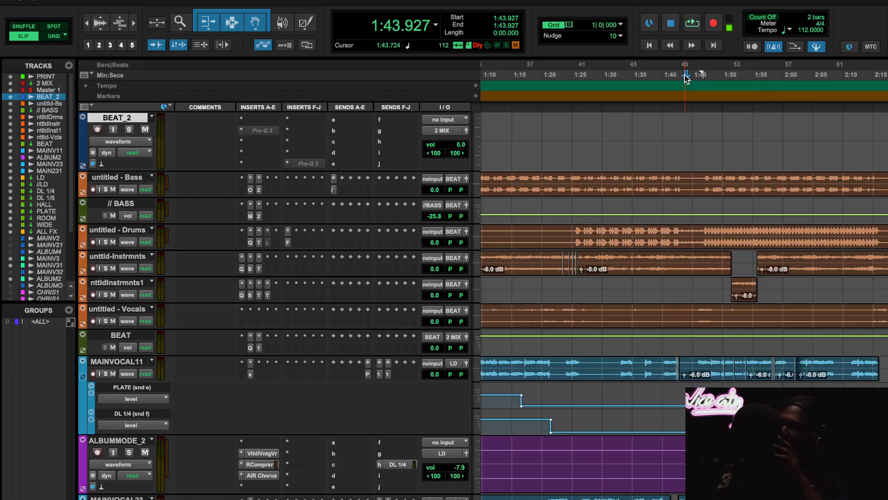
pyautogui.scroll(-10, 801, 298)
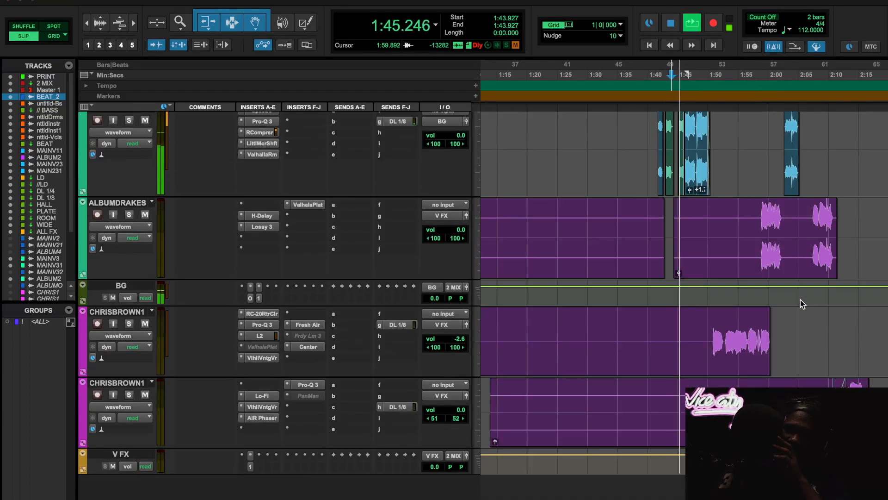
pyautogui.scroll(6, 800, 299)
pyautogui.scroll(10, 800, 299)
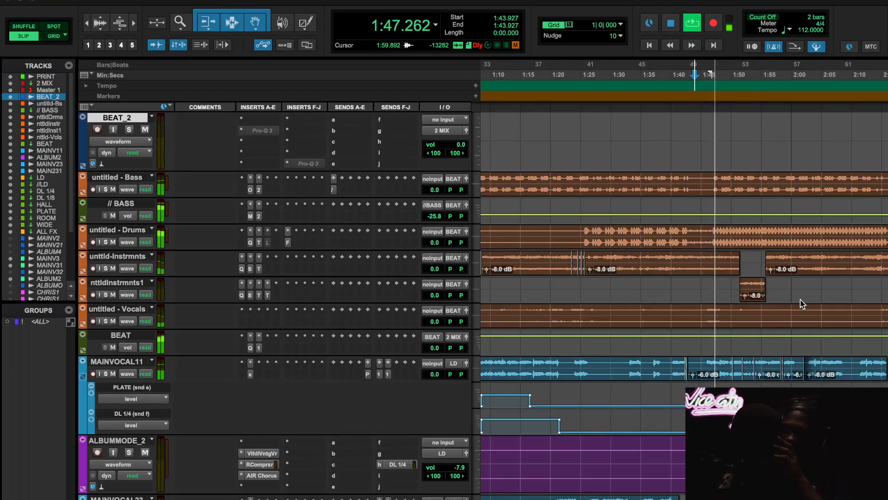
pyautogui.hscroll(3, 781, 294)
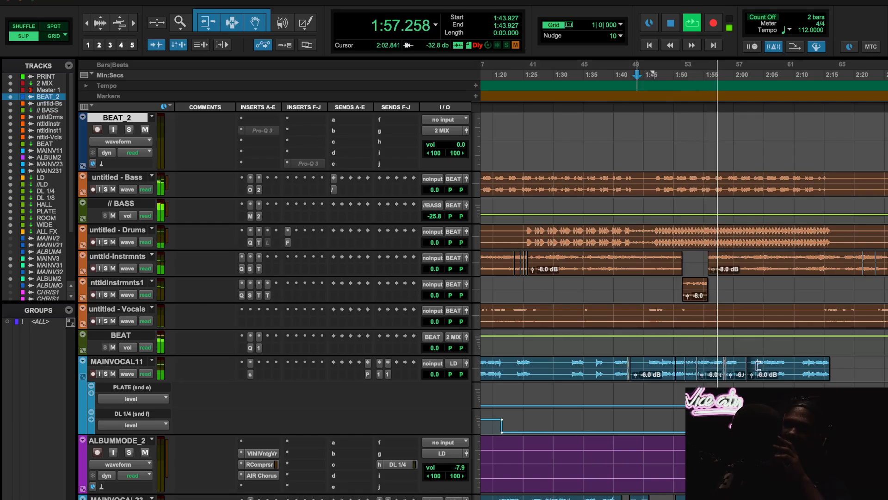
pyautogui.scroll(5, 774, 360)
pyautogui.press('space')
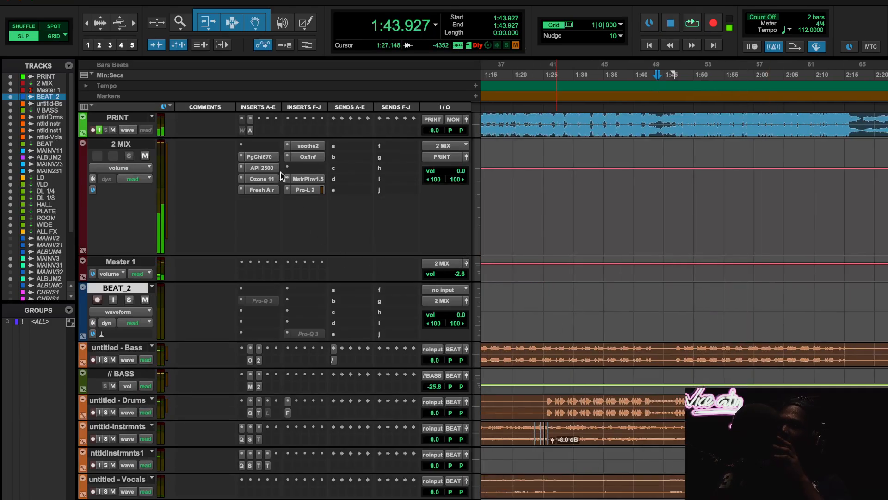
# - Open the Fresh Air insert on the 2 MIX track and play the mix from about 1:55.7
pyautogui.click(269, 190)
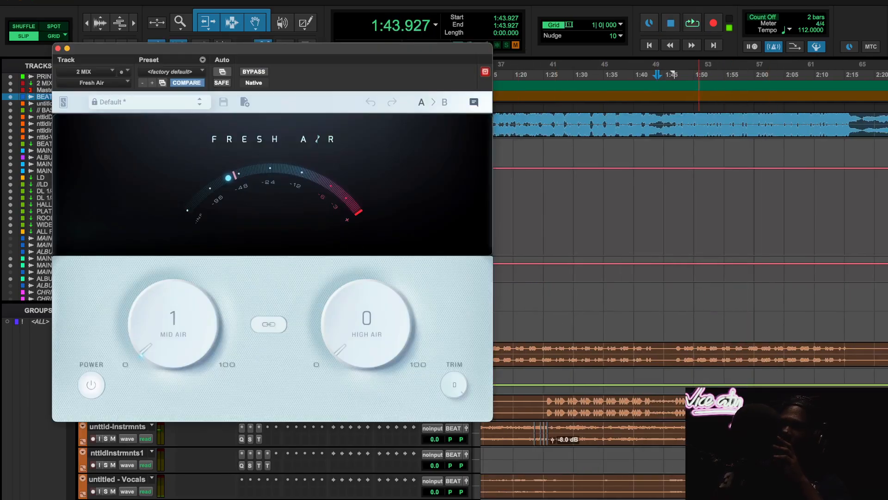
pyautogui.scroll(-10, 741, 397)
pyautogui.hscroll(1, 741, 398)
pyautogui.scroll(10, 741, 398)
pyautogui.hscroll(-1, 690, 278)
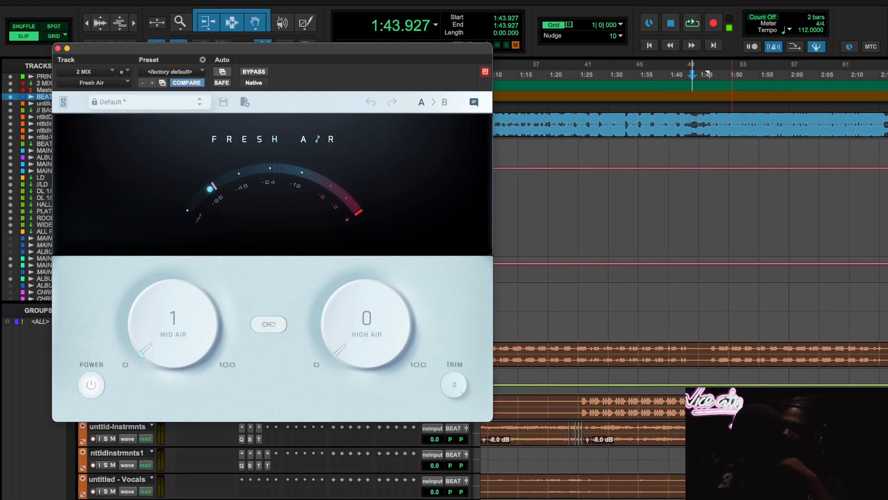
pyautogui.hscroll(-2, 616, 179)
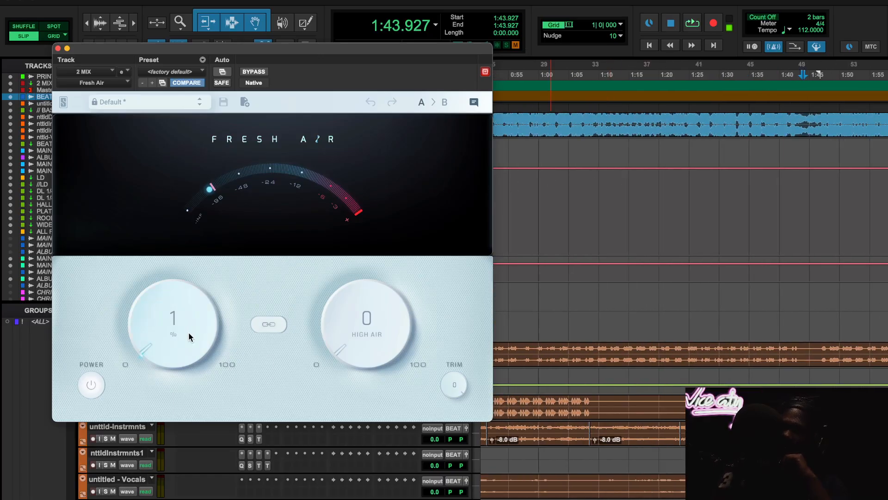
pyautogui.hscroll(-6, 582, 175)
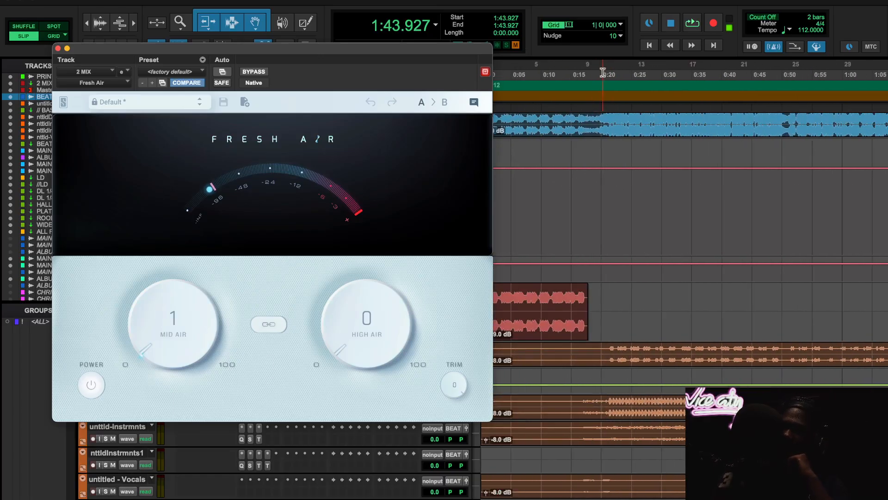
pyautogui.hscroll(11, 664, 171)
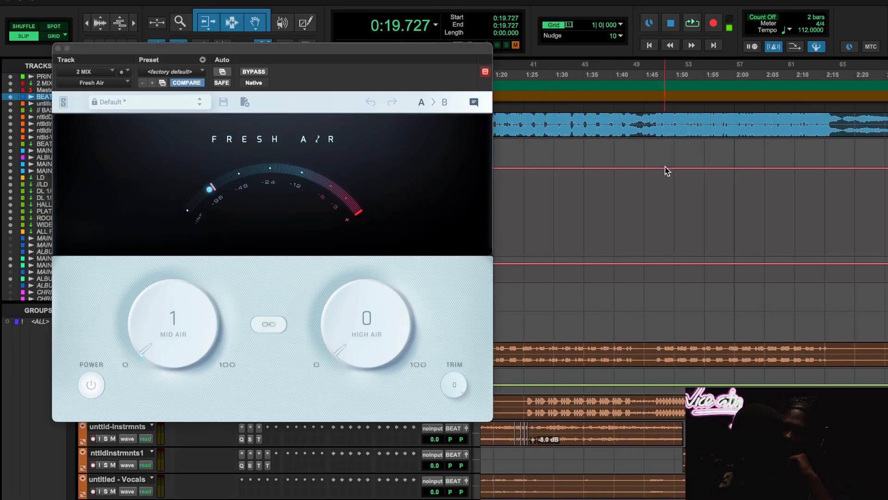
pyautogui.click(637, 68)
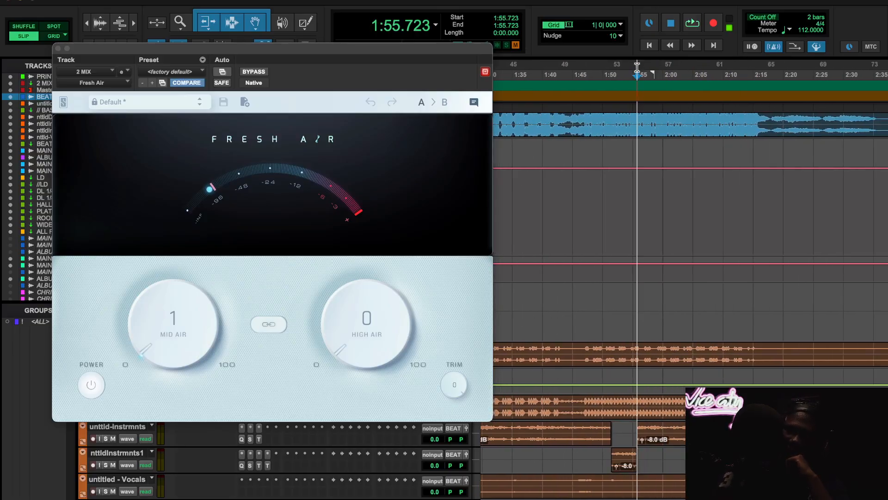
# - Toggle Fresh Air between bypassed and active during playback, leaving it bypassed
pyautogui.click(88, 385)
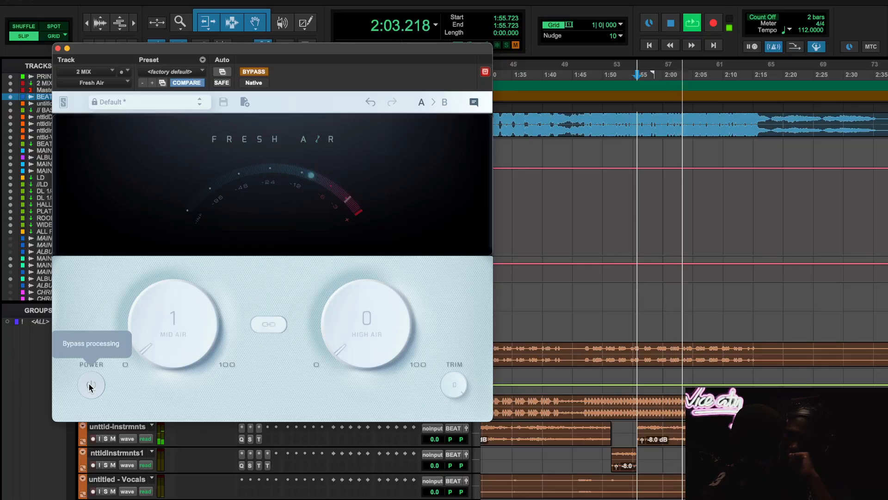
pyautogui.click(90, 386)
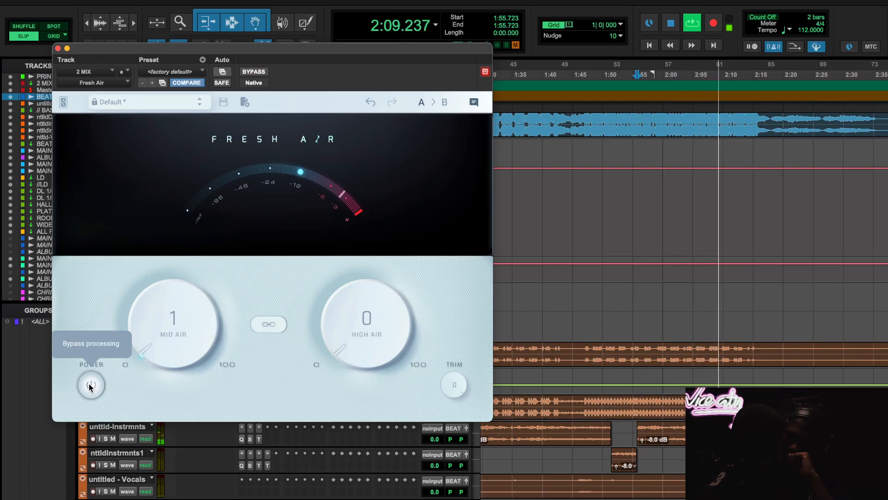
pyautogui.click(90, 386)
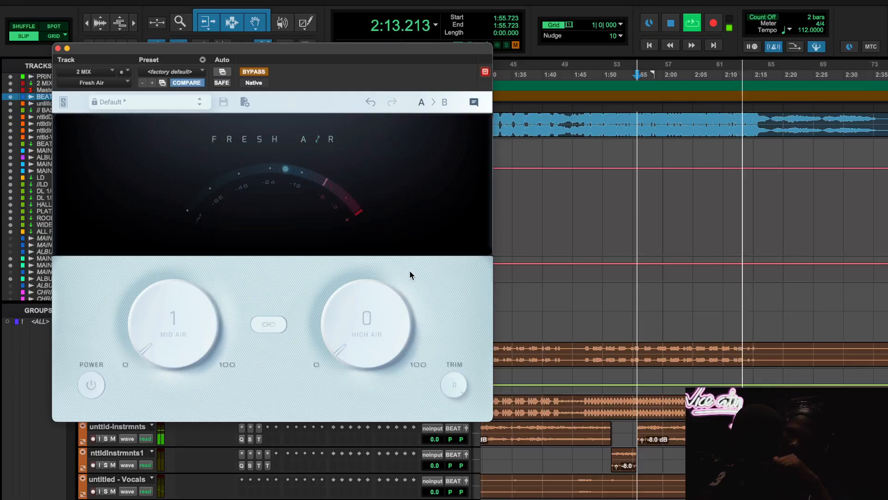
# - Replay from about 1:55.7 with Fresh Air bypassed, reactivate it, then close the plug-in and stop playback
pyautogui.press('space')
pyautogui.press('space')
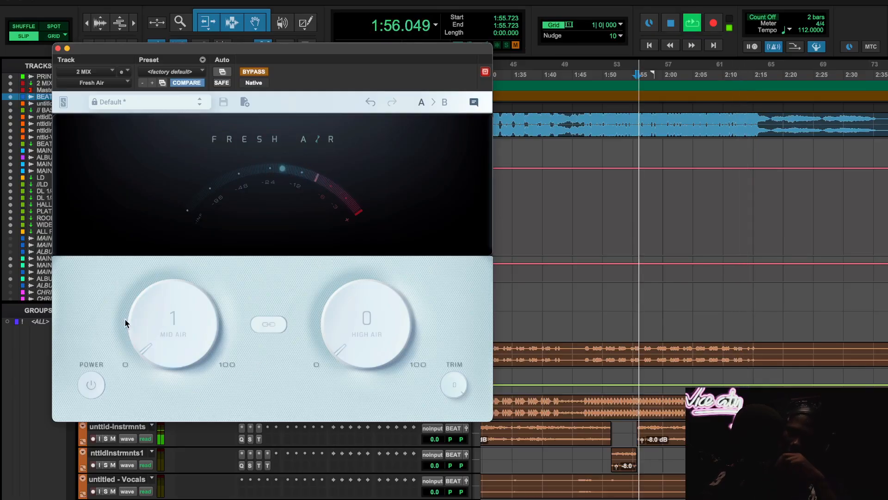
pyautogui.click(89, 392)
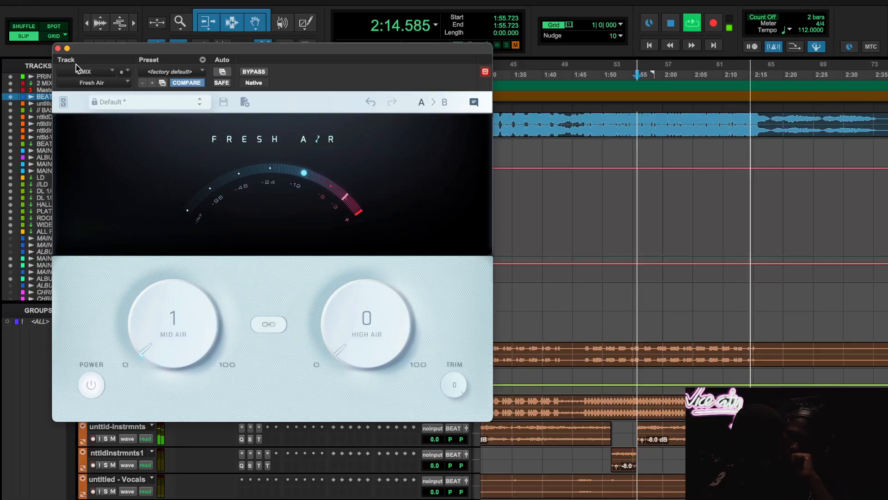
pyautogui.click(58, 48)
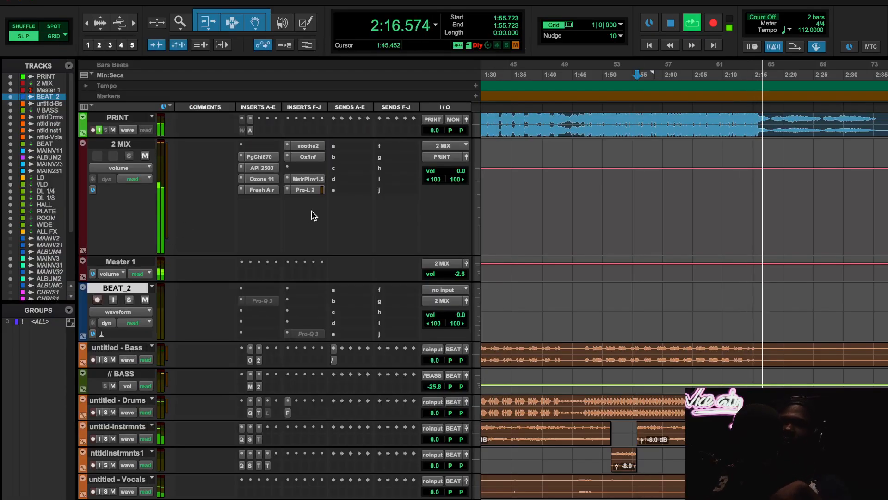
pyautogui.press('space')
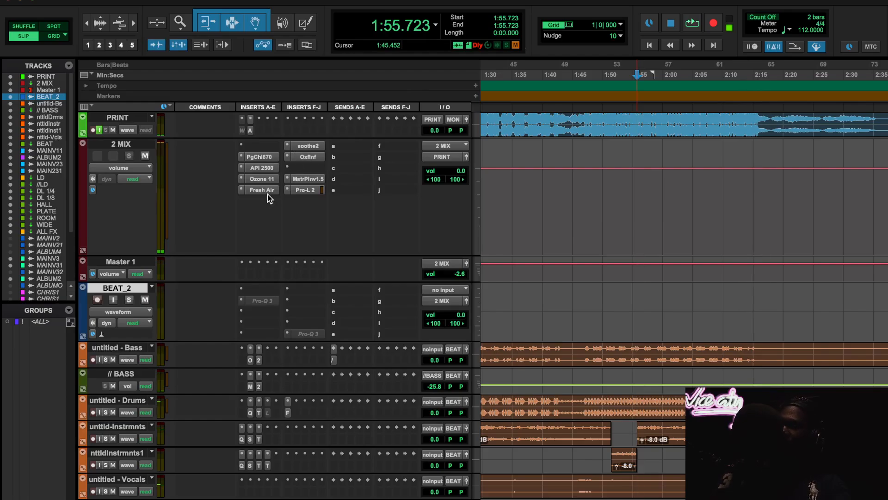
# - Open the soothe2 insert on the 2 MIX track and start playback from about 1:55.7
pyautogui.click(306, 146)
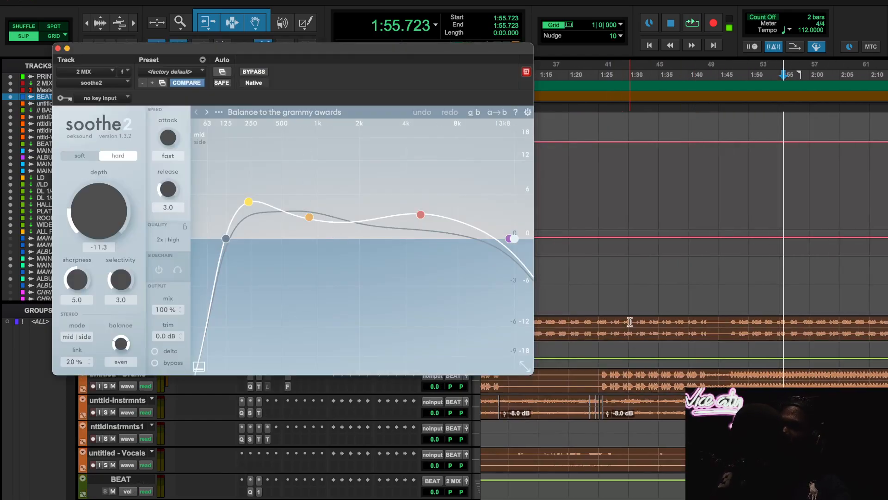
pyautogui.hscroll(-5, 629, 322)
pyautogui.scroll(-5, 614, 327)
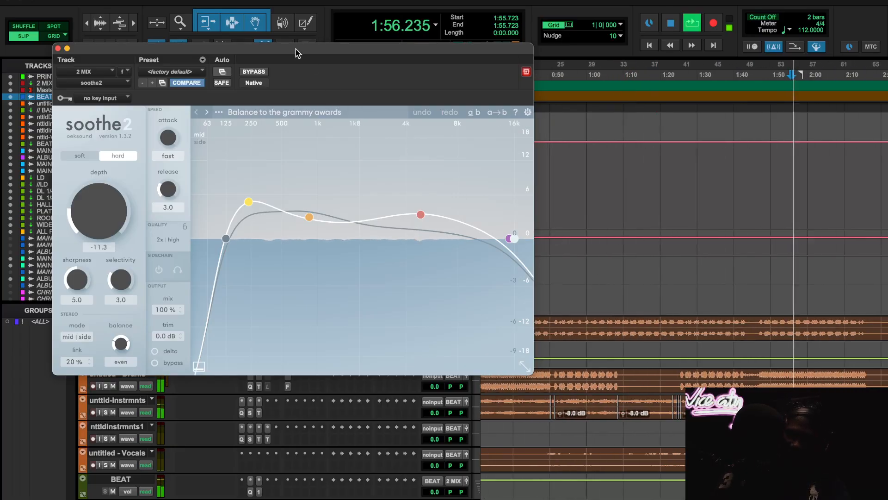
# - Compare the mix with soothe2 bypassed and active, replaying from about 1:55.7, then stop playback
pyautogui.click(261, 72)
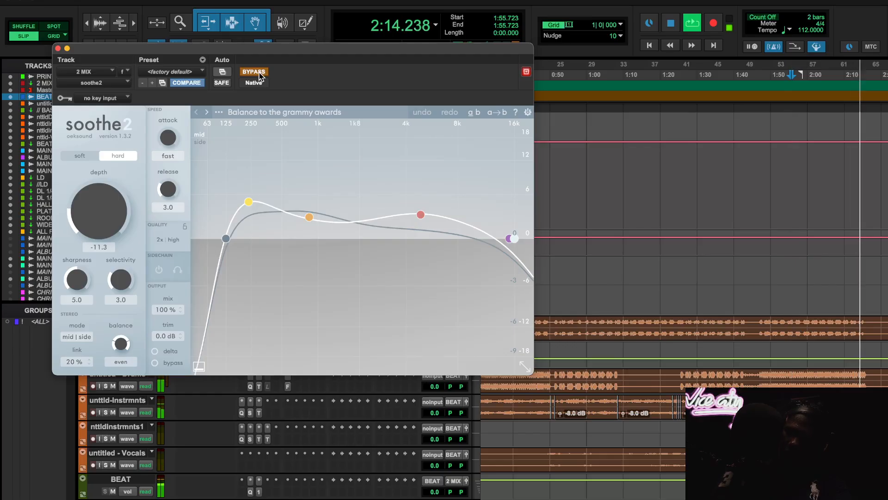
pyautogui.press('space')
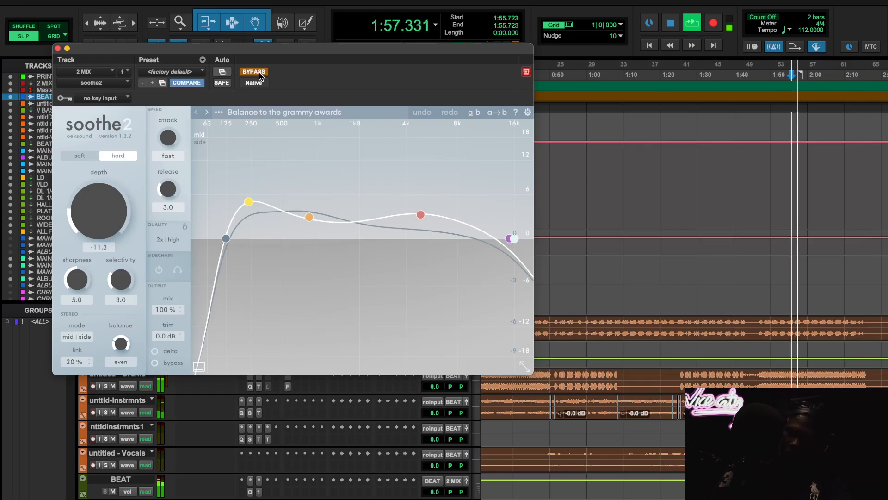
pyautogui.click(259, 73)
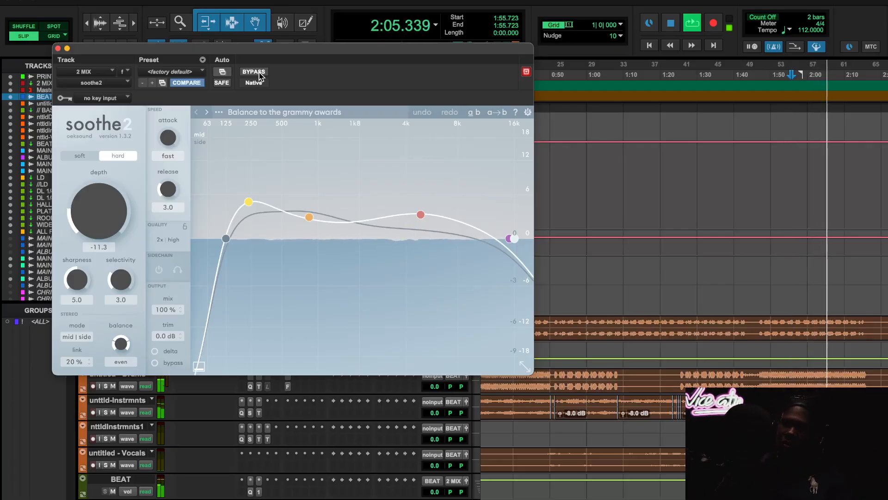
pyautogui.press('space')
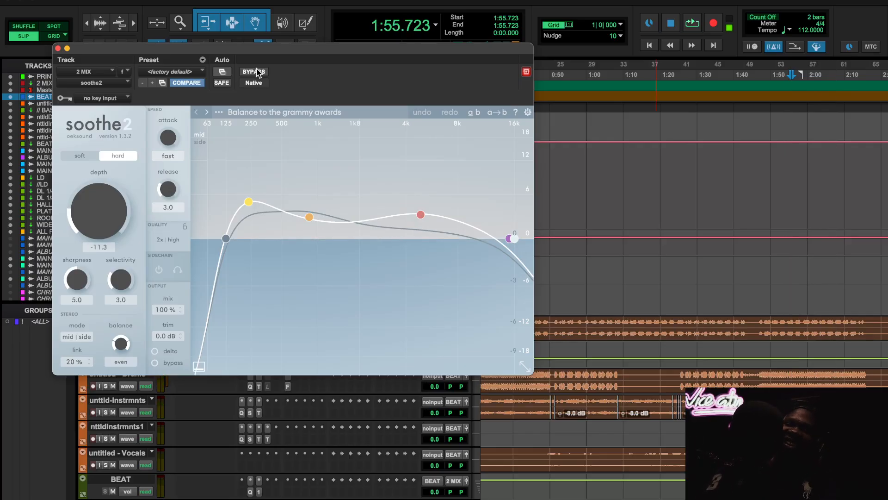
# - Play the mix from about 0:49.9, bypassing soothe2 and reactivating it during playback to compare
pyautogui.hscroll(-5, 646, 268)
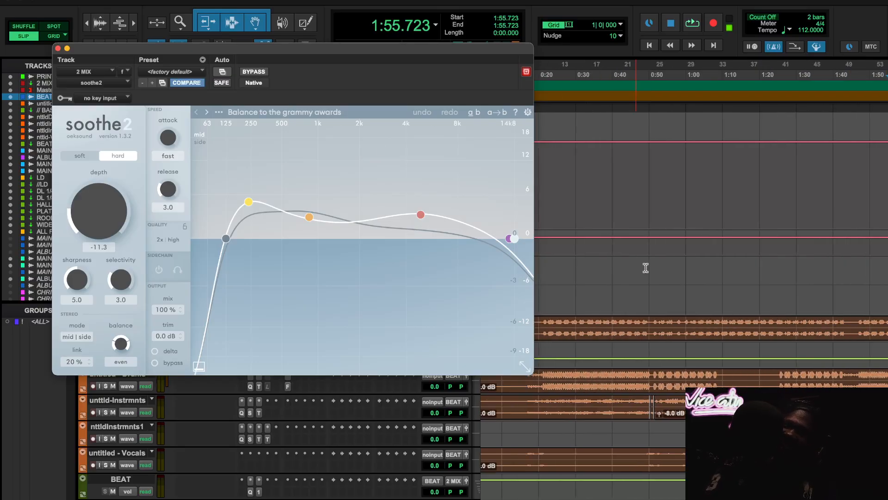
pyautogui.click(665, 75)
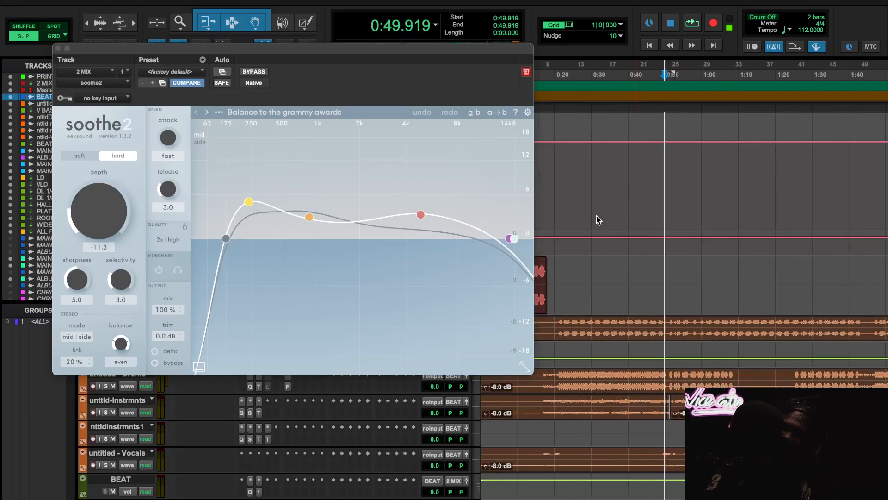
pyautogui.press('space')
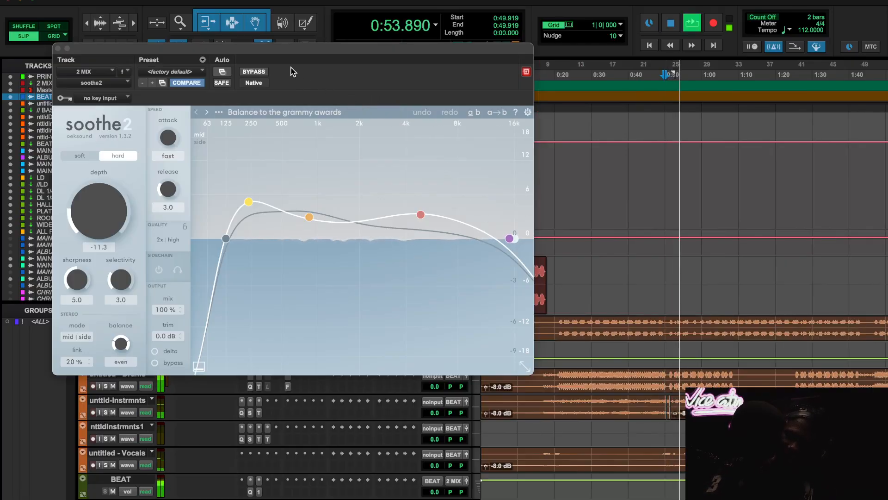
pyautogui.click(259, 73)
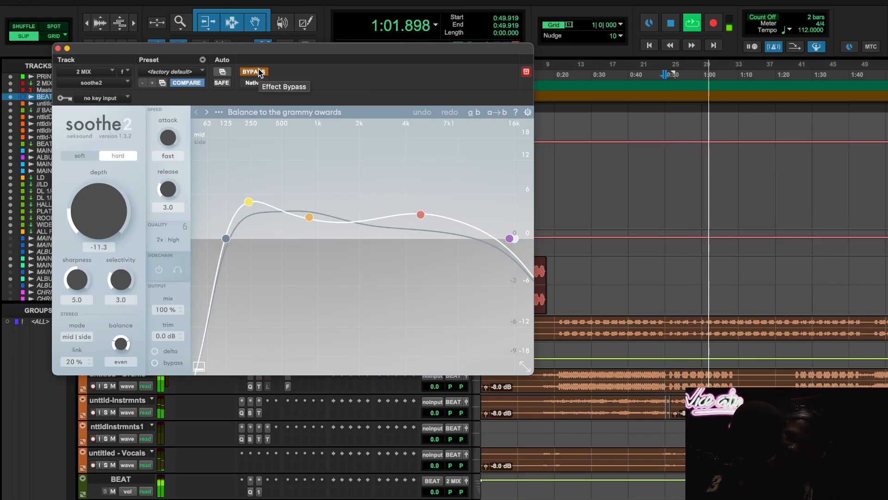
pyautogui.click(259, 73)
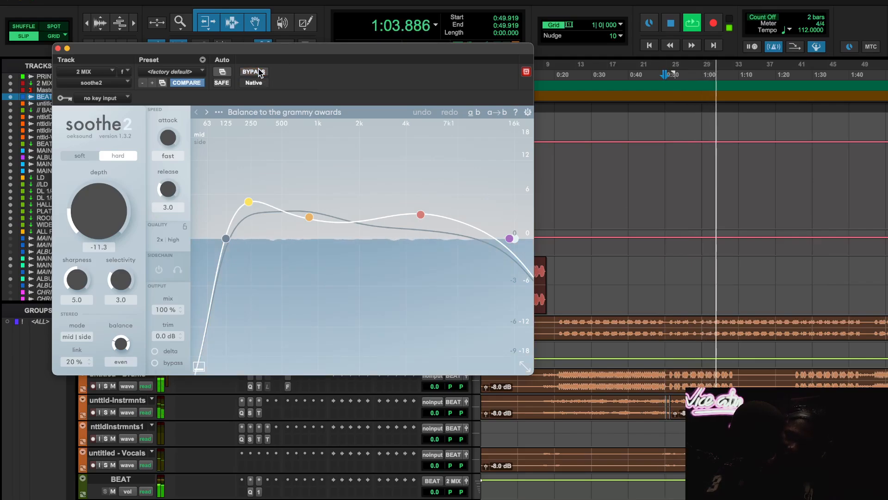
# - Compare soothe2 bypassed and active from about 0:19.5, then close the plug-in and stop playback
pyautogui.click(553, 72)
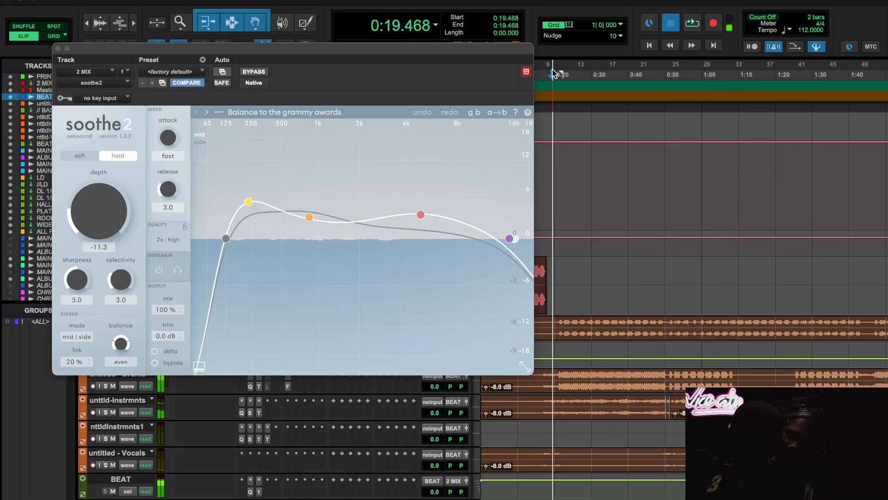
pyautogui.click(262, 73)
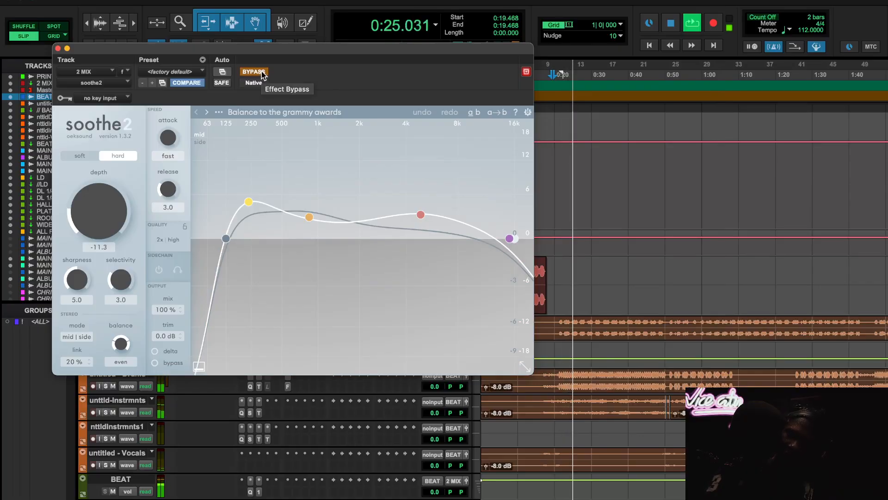
pyautogui.click(262, 73)
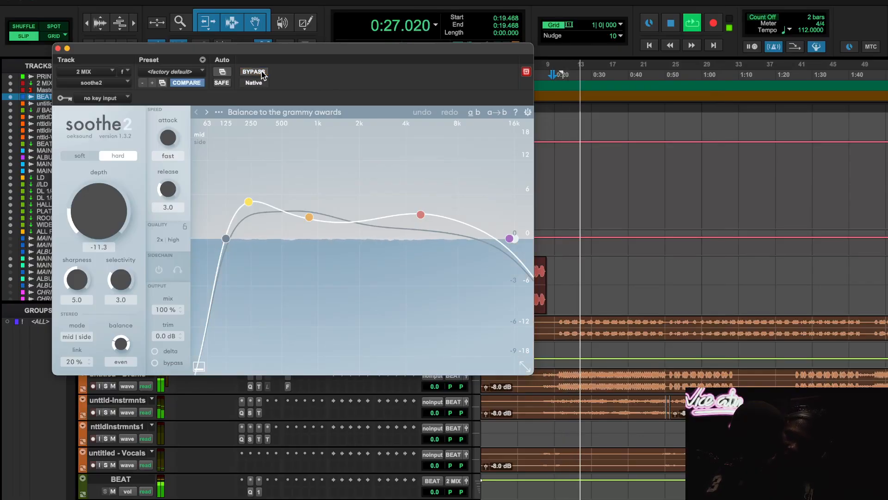
pyautogui.click(58, 48)
pyautogui.press('space')
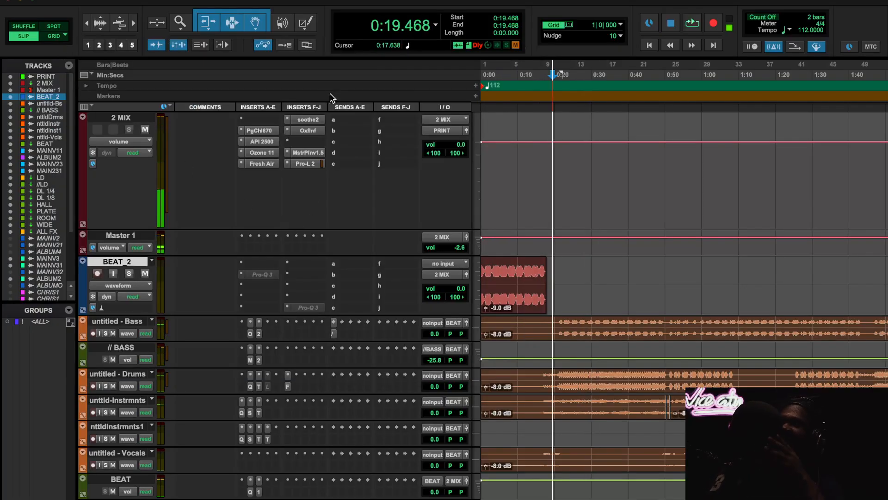
# - Open the Oxford Inflator insert on the 2 MIX track and audition it from about 0:29.1 with Effect In off and on
pyautogui.click(308, 131)
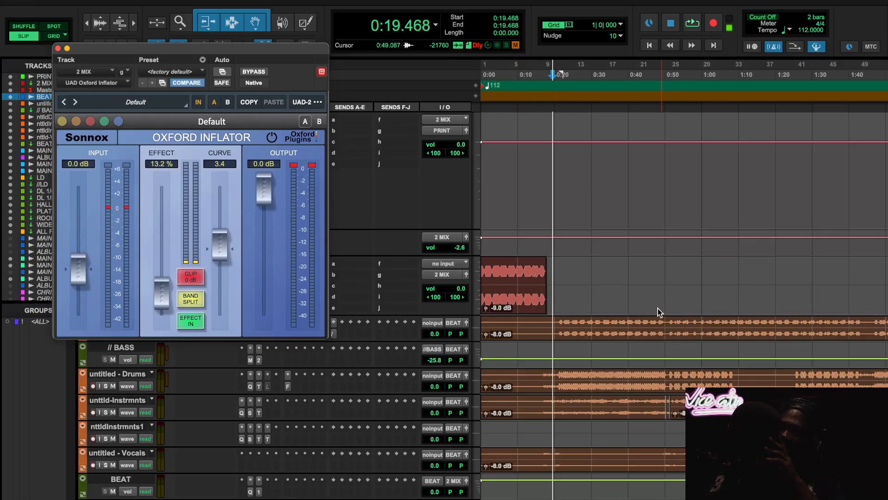
pyautogui.press('space')
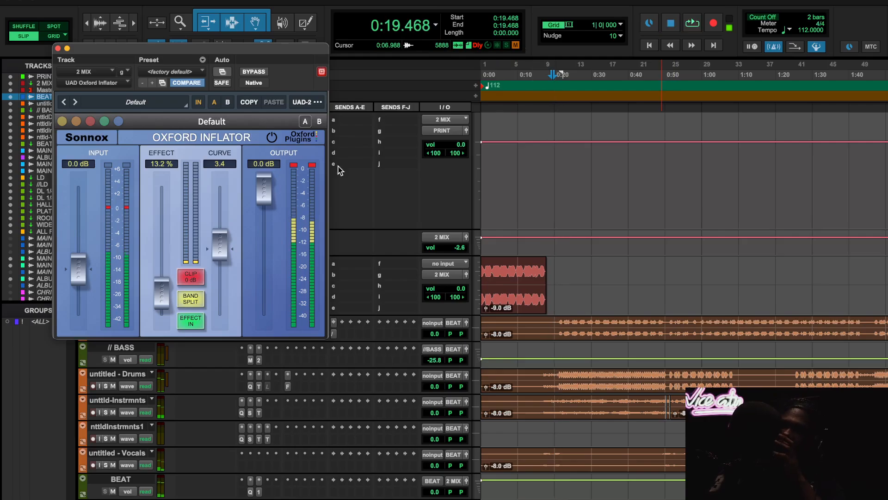
pyautogui.hscroll(3, 619, 280)
pyautogui.click(529, 75)
pyautogui.press('space')
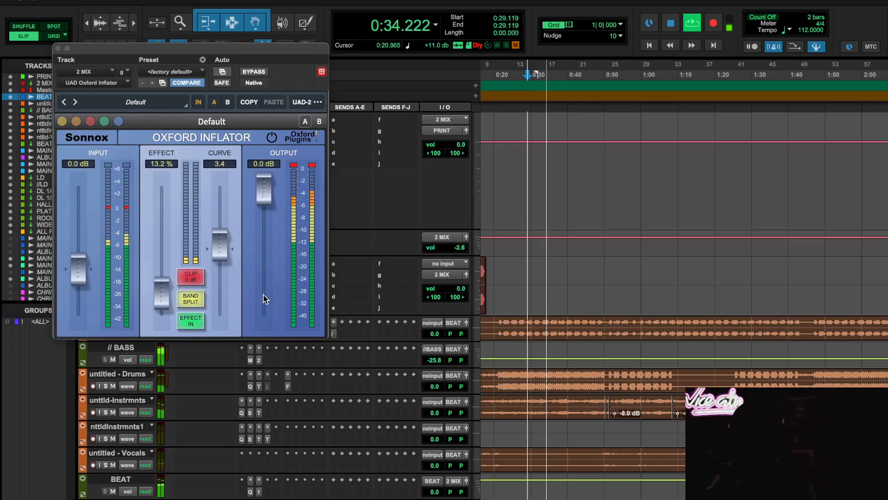
pyautogui.click(200, 326)
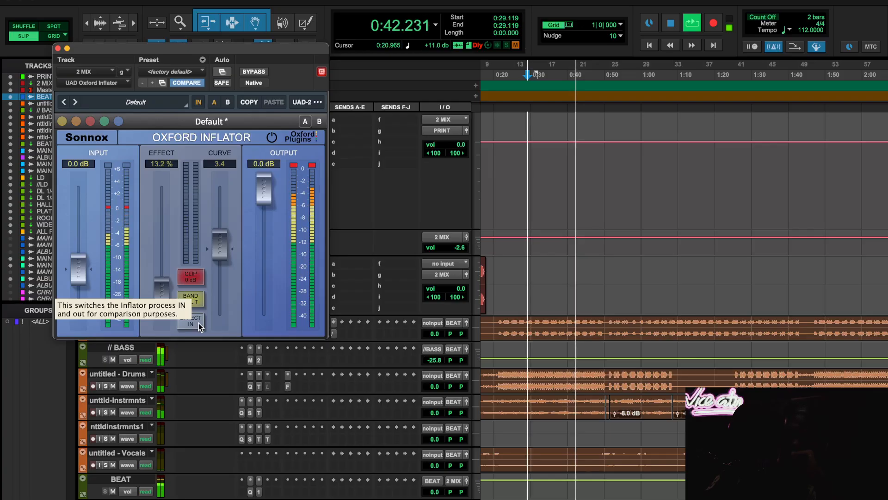
pyautogui.click(199, 323)
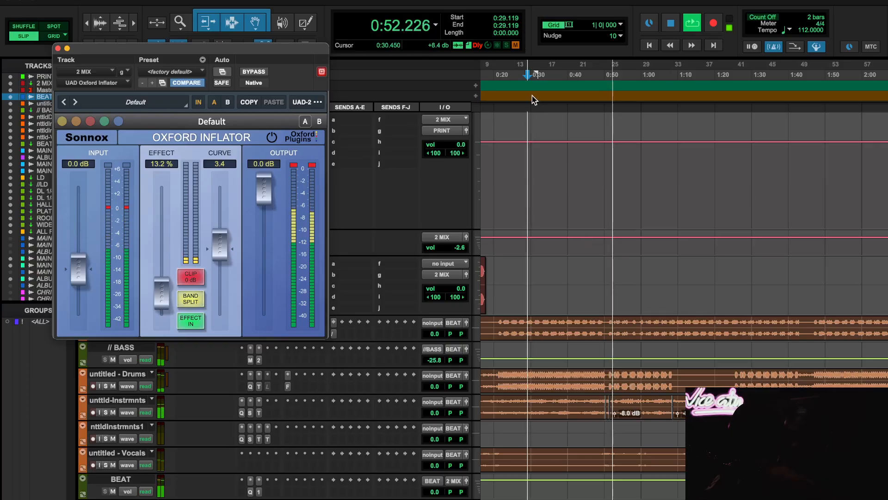
# - Replay from about 0:29.1 with Oxford Inflator's Effect In off and back on, then stop playback and close the plug-in
pyautogui.press('space')
pyautogui.press('space')
pyautogui.click(188, 323)
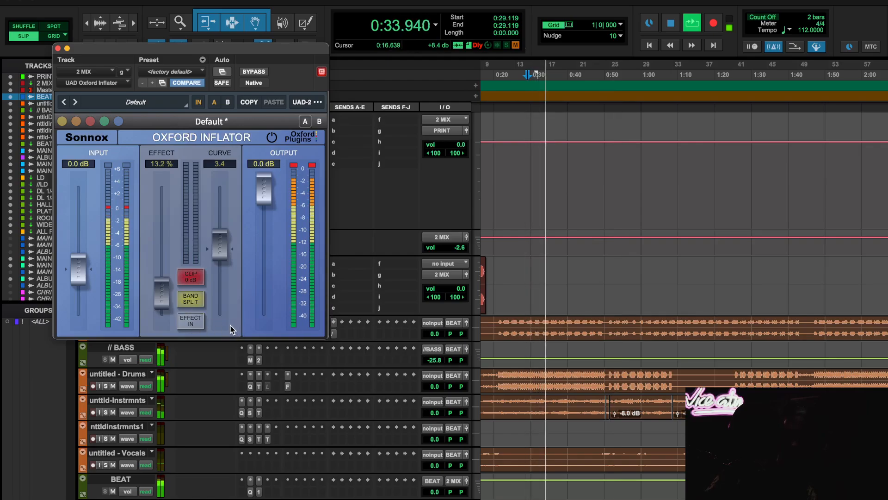
pyautogui.click(191, 324)
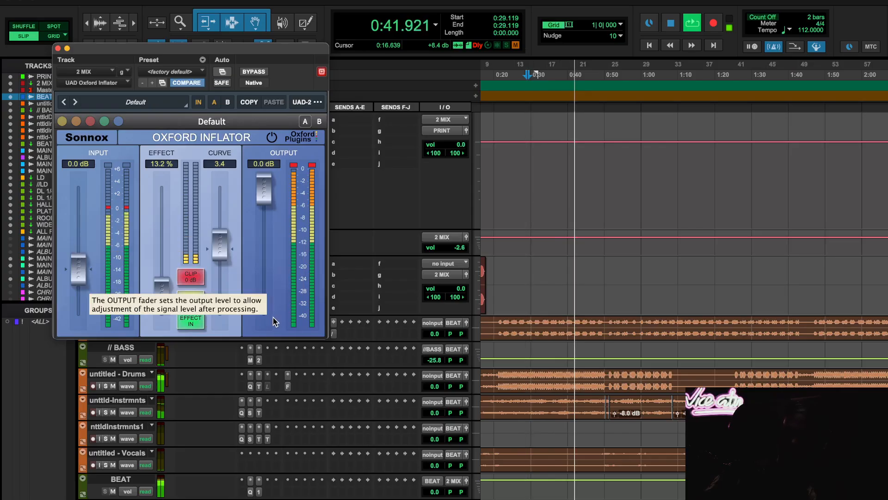
pyautogui.press('space')
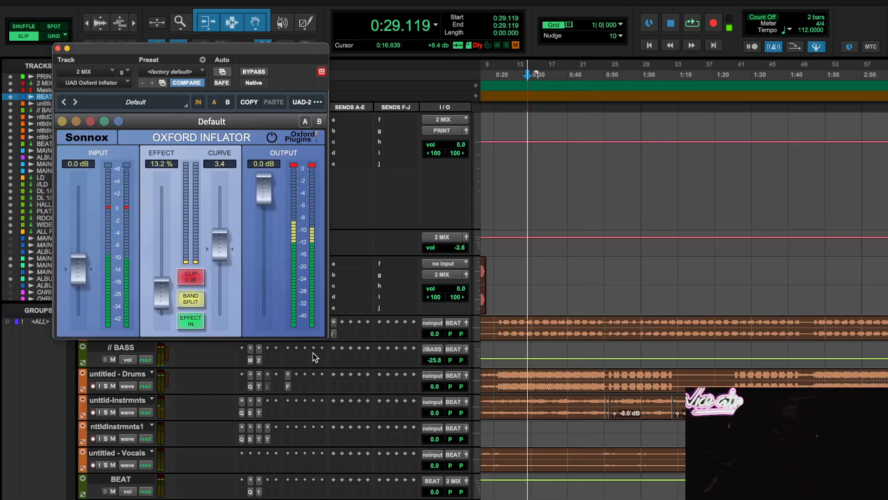
pyautogui.click(58, 48)
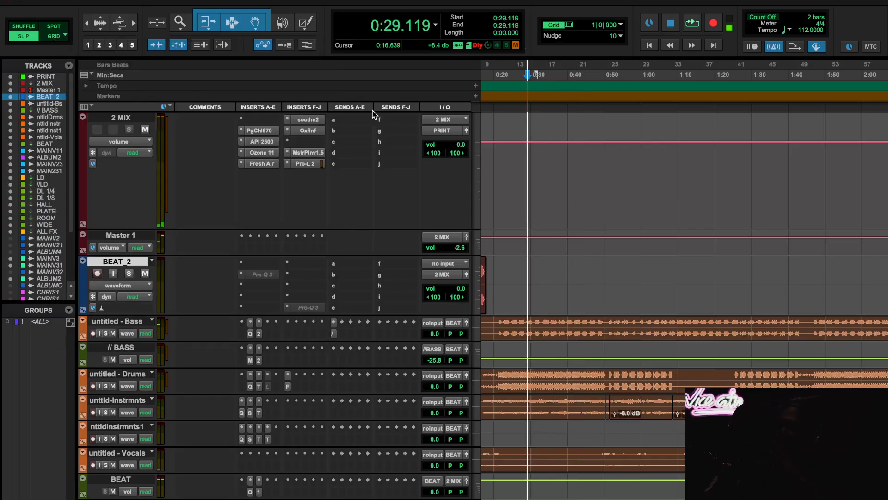
# - View the Master Plan and PuigChild 670 inserts on the 2 MIX track, closing each one
pyautogui.click(315, 153)
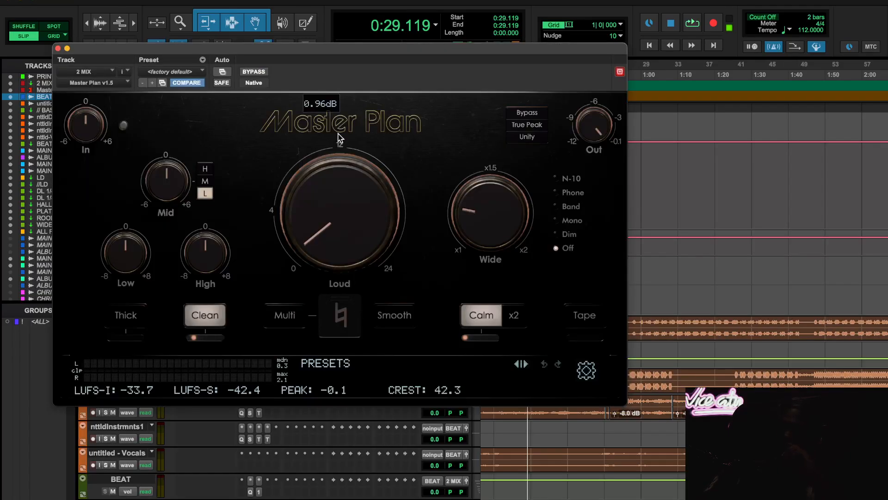
pyautogui.click(58, 48)
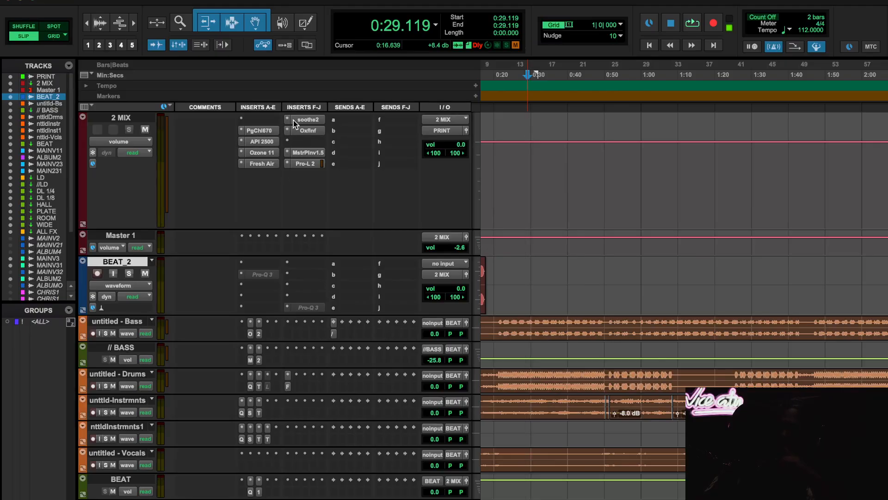
pyautogui.click(270, 134)
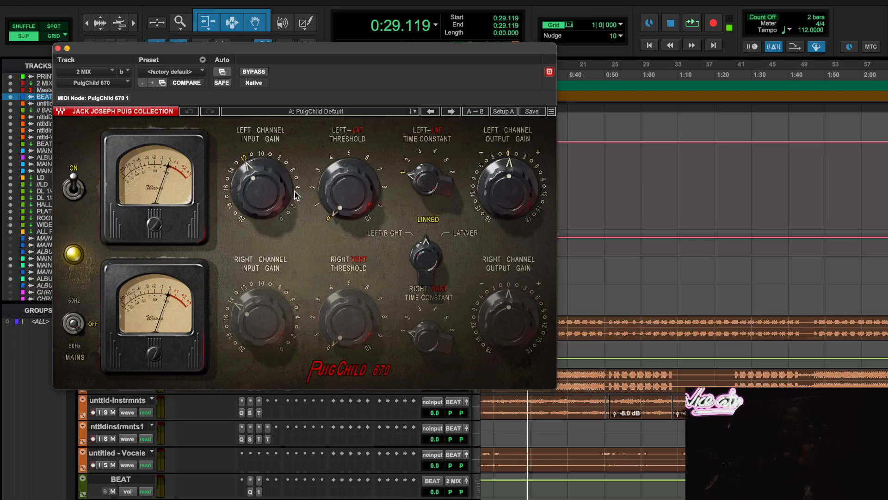
pyautogui.click(58, 48)
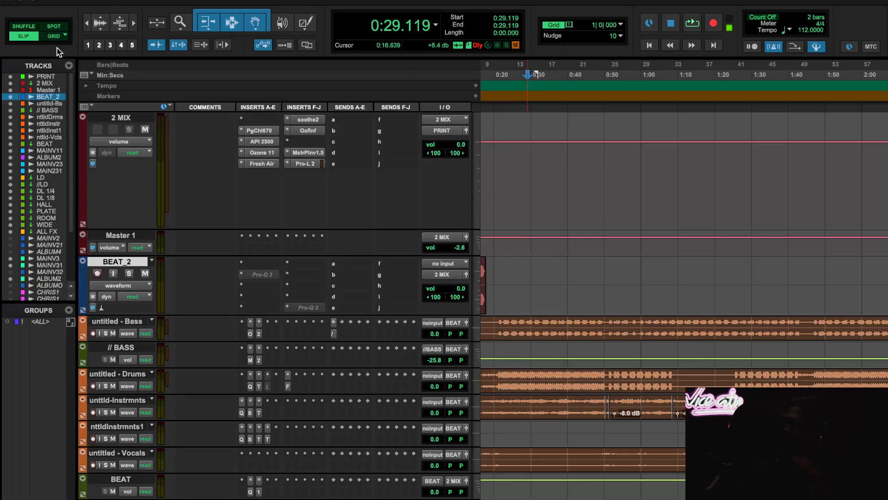
# - Open Master Plan on the 2 MIX track, play from about 0:29.1, and switch off Clean and Calm
pyautogui.click(311, 152)
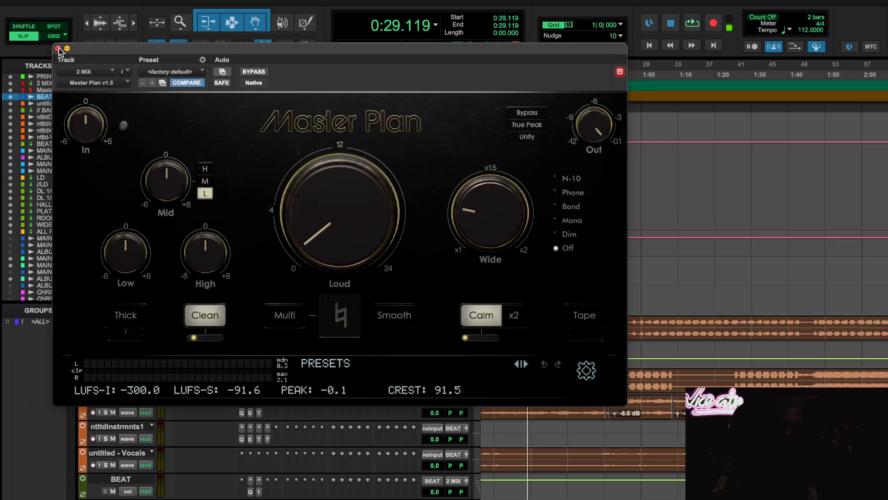
pyautogui.hscroll(3, 712, 416)
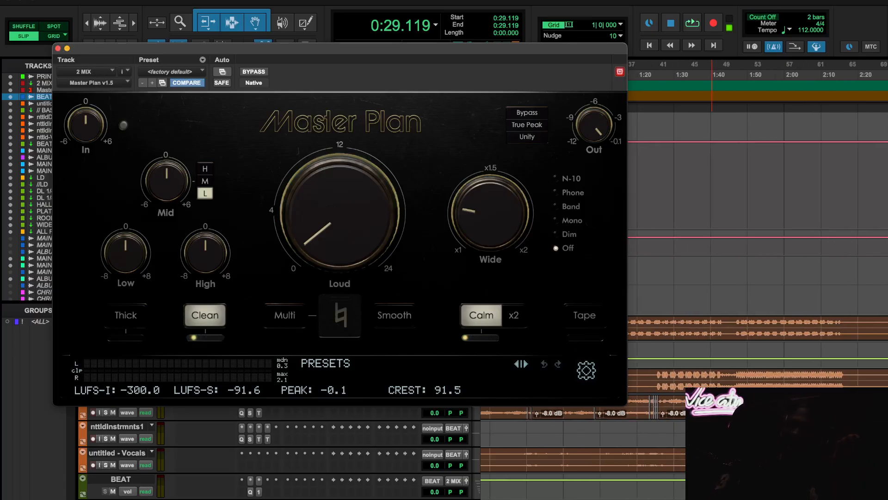
pyautogui.moveTo(334, 239)
pyautogui.press('space')
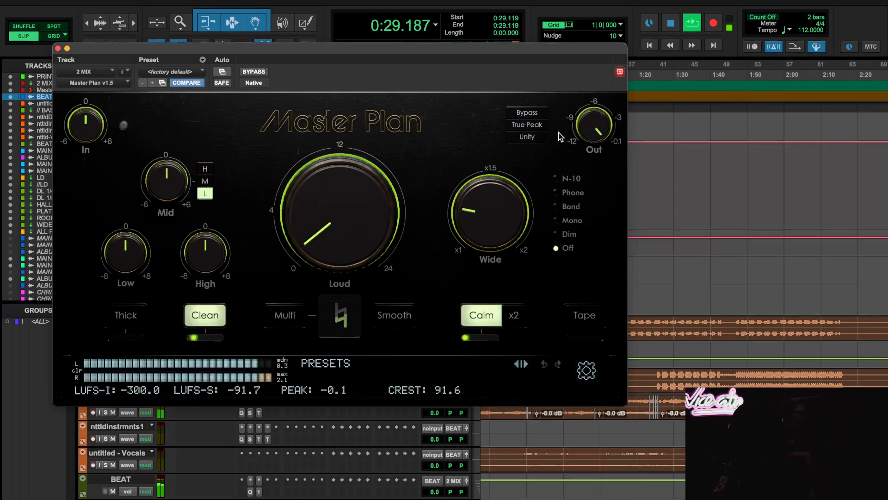
pyautogui.click(206, 318)
pyautogui.click(481, 322)
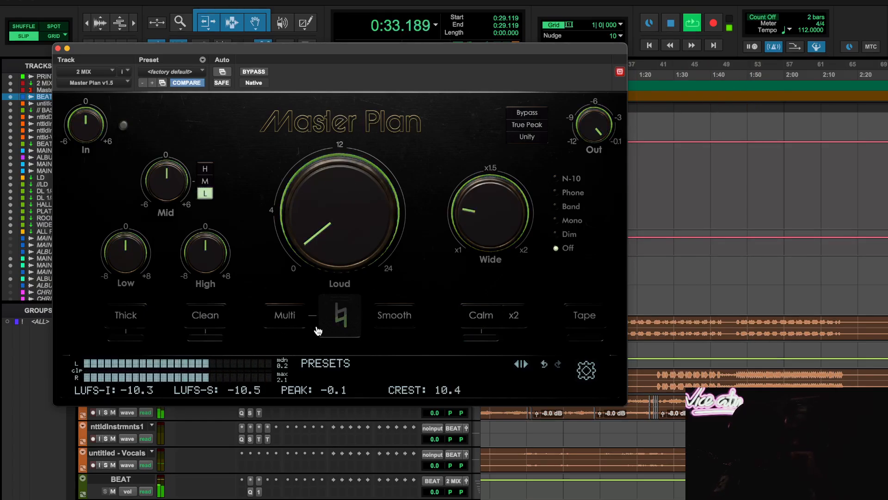
# - Toggle Master Plan's Calm processing on and off during playback to compare, leaving it on
pyautogui.click(481, 322)
pyautogui.moveTo(476, 341)
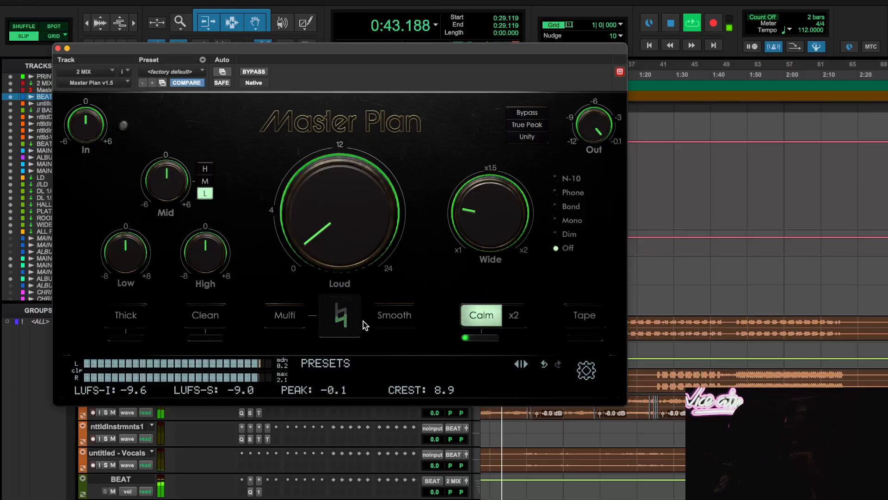
pyautogui.click(481, 315)
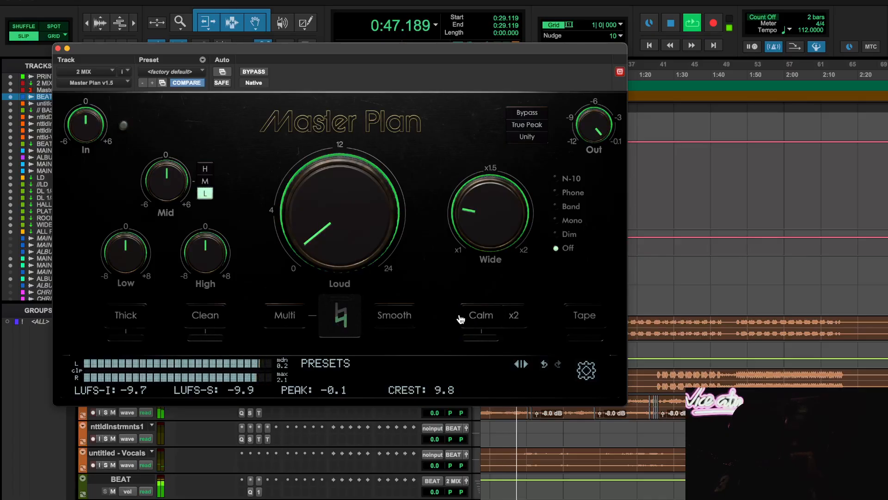
pyautogui.click(473, 319)
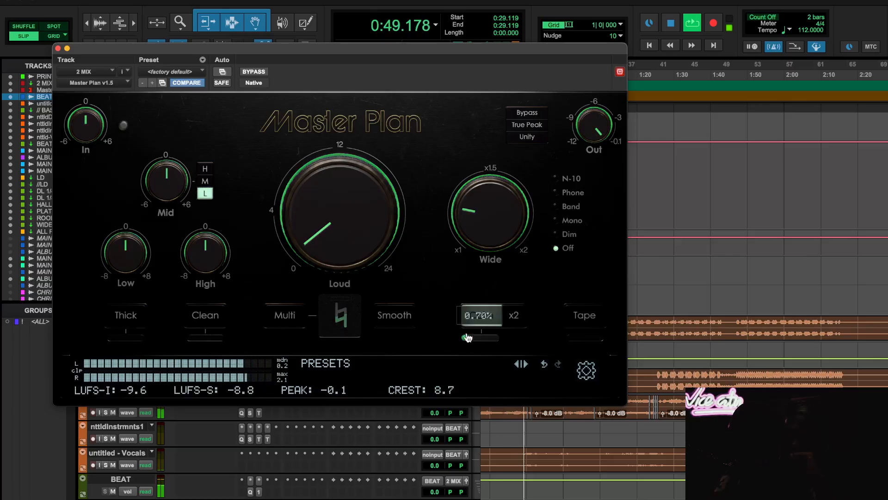
# - Replay from about 0:29.1, toggling Master Plan's Clean on and off and leaving it on, then stop playback
pyautogui.press('space')
pyautogui.press('space')
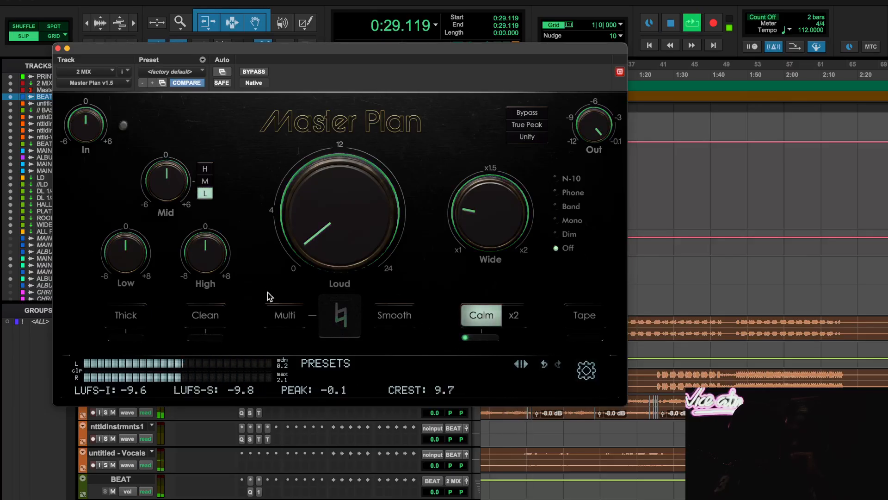
pyautogui.click(220, 317)
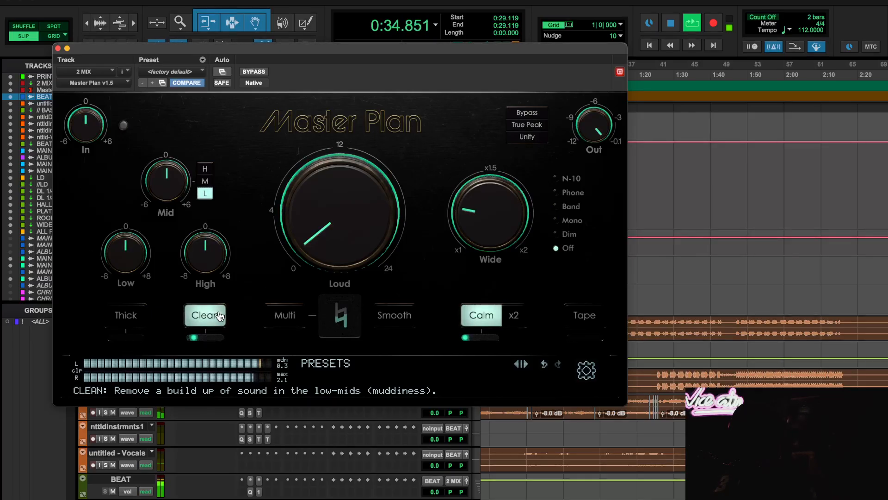
pyautogui.click(220, 316)
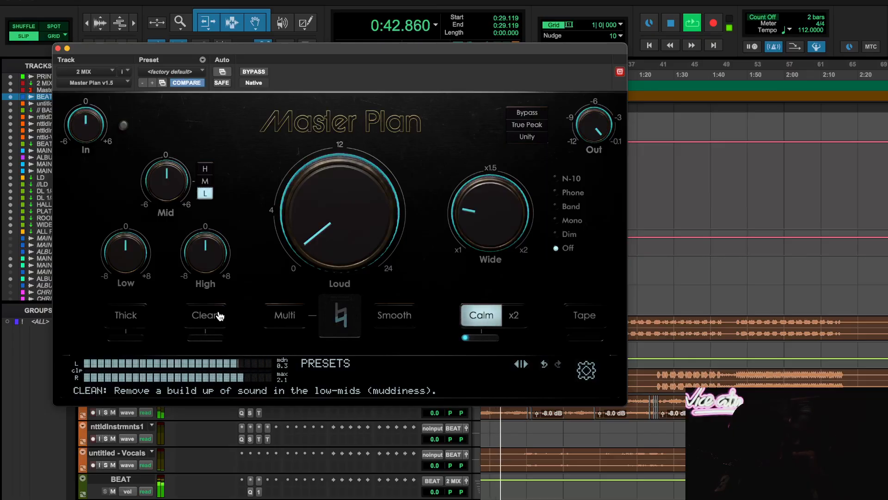
pyautogui.click(220, 316)
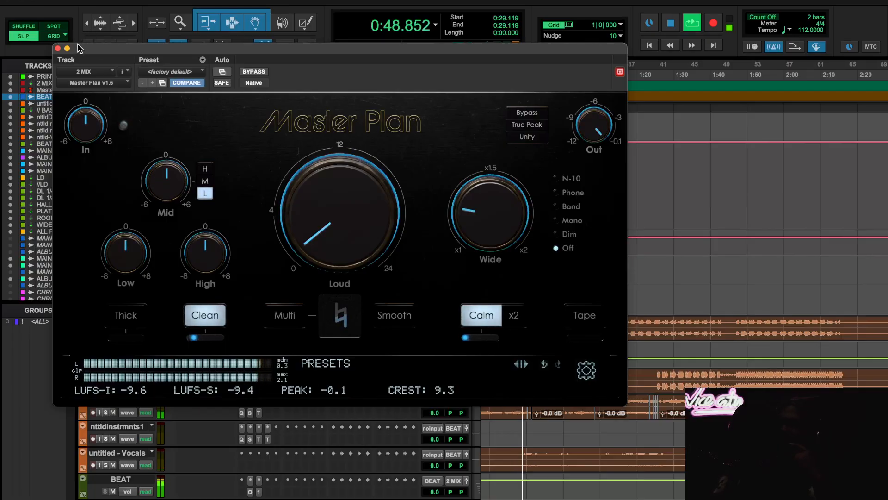
pyautogui.press('space')
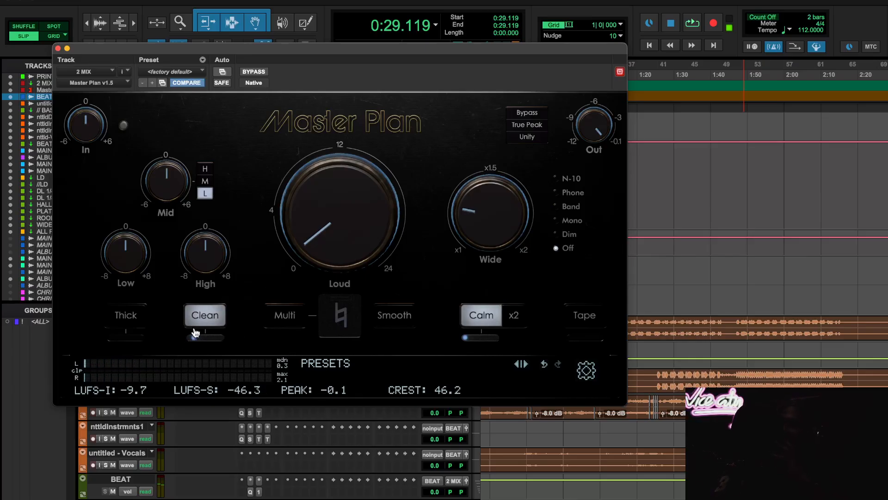
pyautogui.moveTo(196, 342)
pyautogui.scroll(-15, 749, 361)
pyautogui.scroll(15, 749, 361)
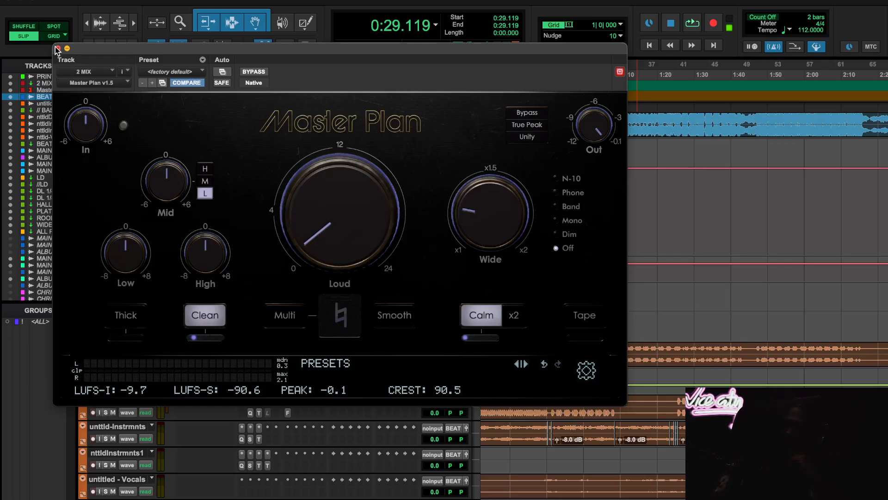
# - Close Master Plan, then view the Spectre insert on the untitled-Instruments track and close it
pyautogui.scroll(-10, 663, 397)
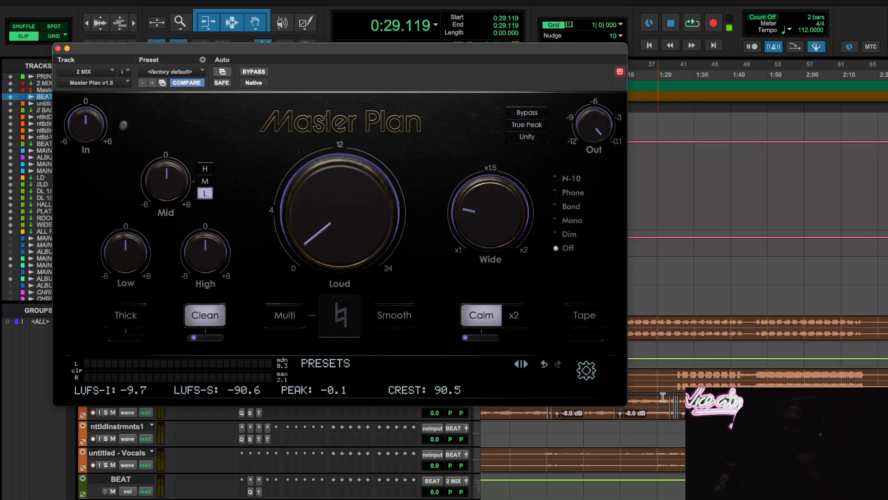
pyautogui.scroll(10, 662, 397)
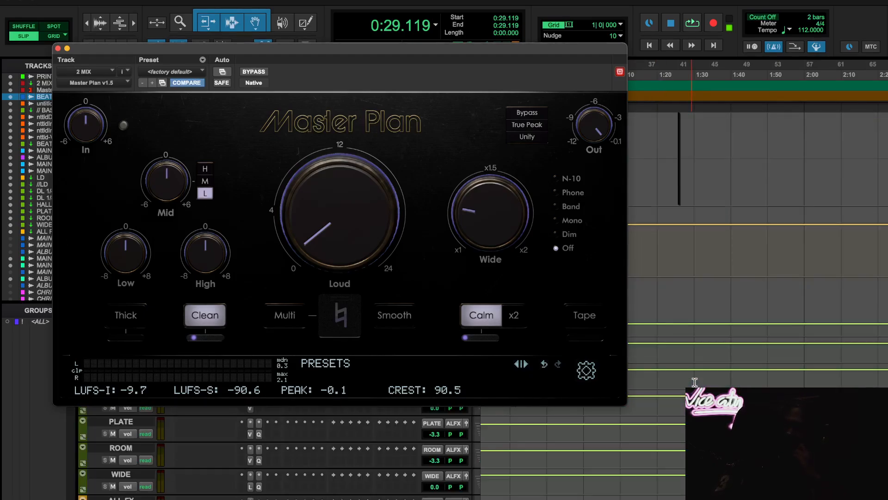
pyautogui.click(58, 48)
pyautogui.scroll(5, 669, 208)
pyautogui.hscroll(-5, 512, 265)
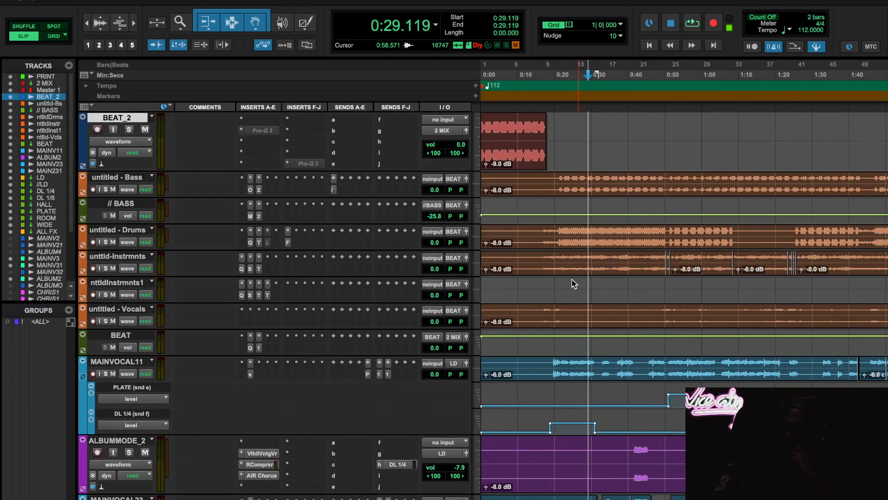
pyautogui.click(250, 269)
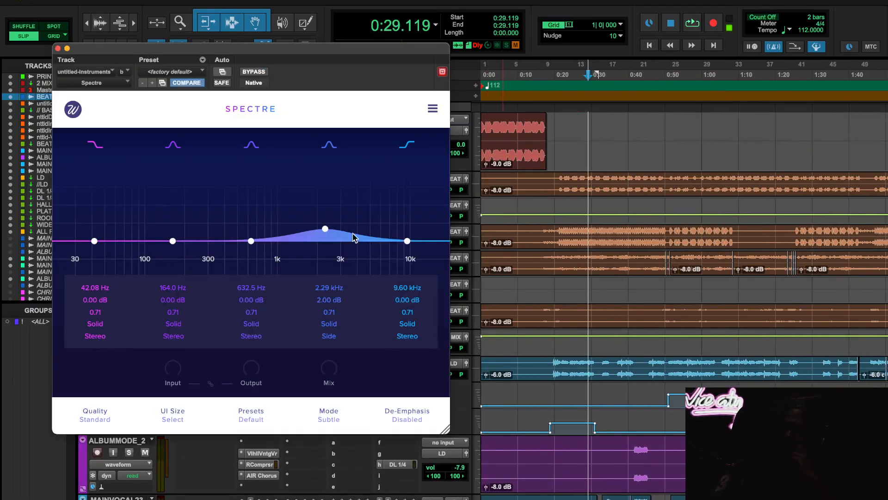
pyautogui.click(58, 49)
# - View the Pro-Q 3 and Abbey Road J37 Tape inserts on the LD track, closing each one
pyautogui.scroll(-15, 393, 354)
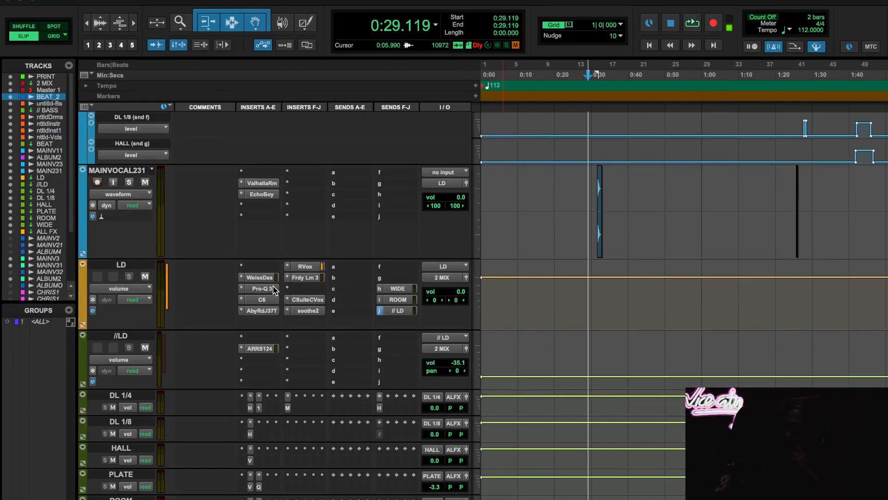
pyautogui.click(273, 288)
pyautogui.click(57, 48)
pyautogui.click(273, 311)
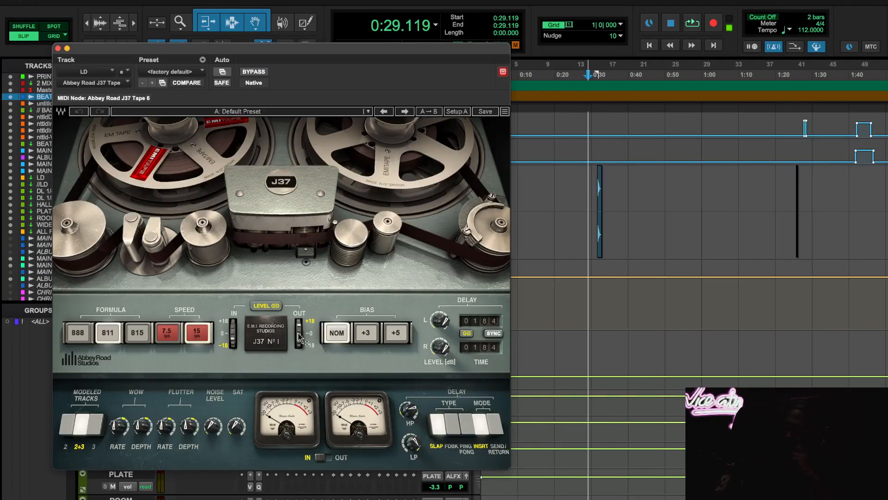
pyautogui.click(58, 48)
# - View the Pro-Q 3 insert on the lower CHRISBROWN1 track, checking its low-cut band, and close it
pyautogui.scroll(-10, 601, 446)
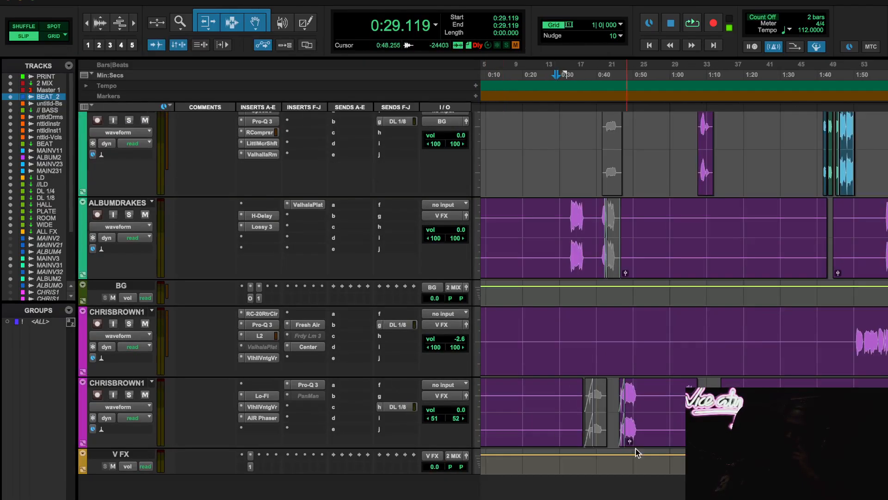
pyautogui.hscroll(5, 658, 327)
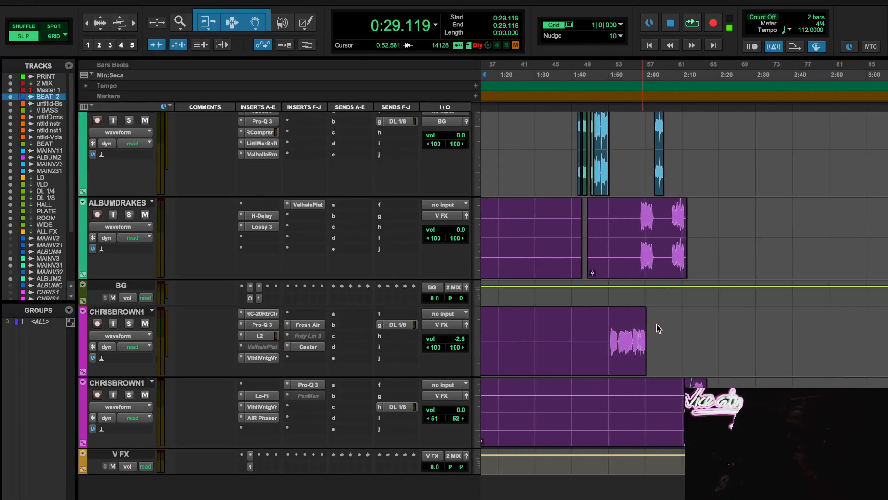
pyautogui.hscroll(-6, 659, 328)
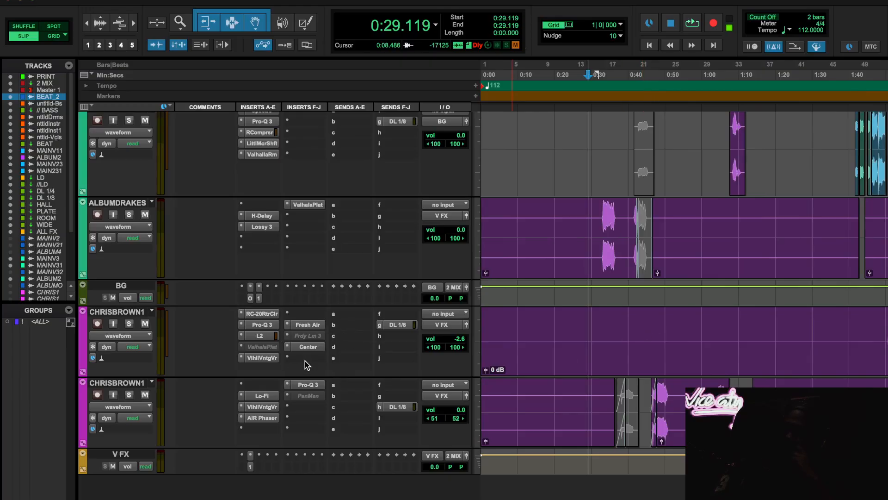
pyautogui.click(308, 386)
pyautogui.moveTo(342, 240)
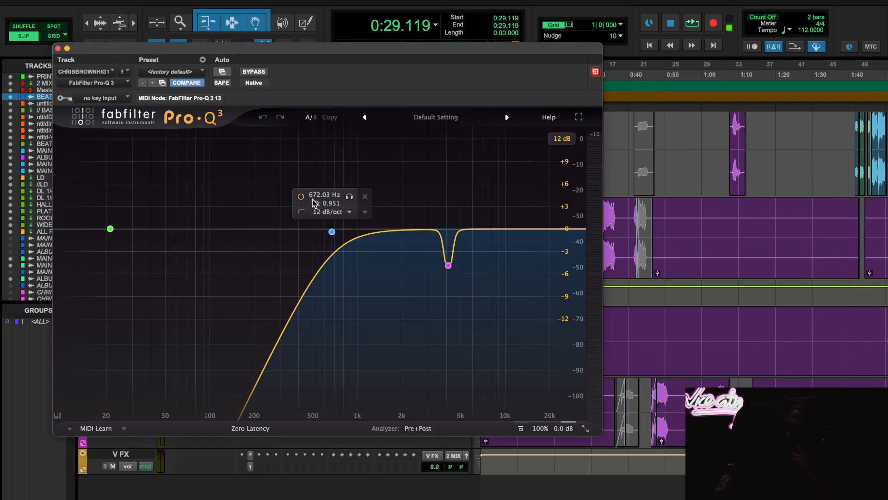
pyautogui.click(58, 48)
# - Open Pro-L 2 on the 2 MIX track and look through its limiting styles, keeping Modern
pyautogui.scroll(1, 642, 453)
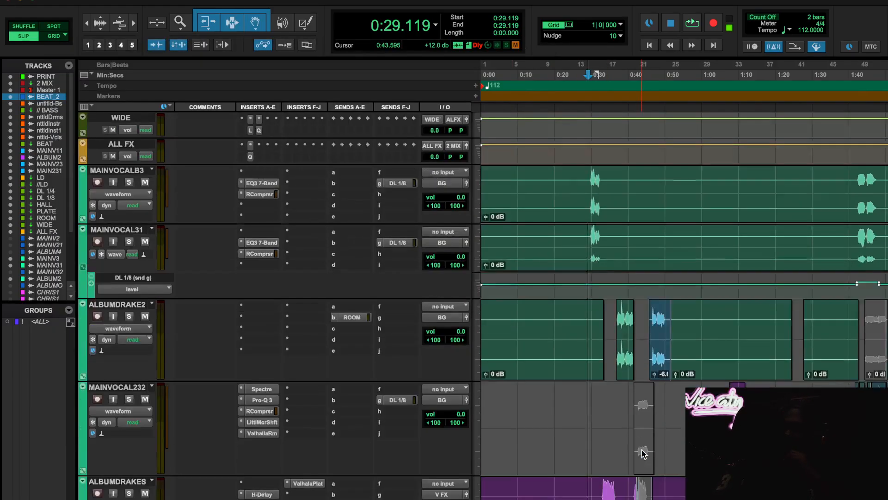
pyautogui.scroll(20, 644, 453)
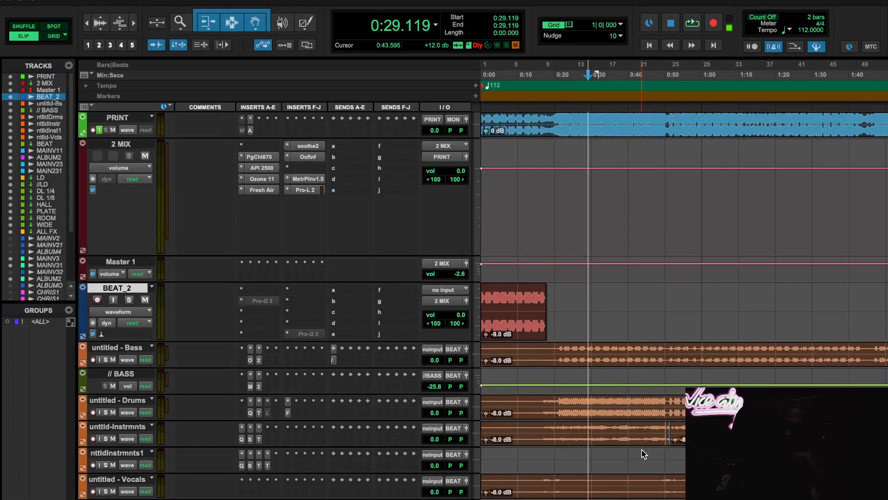
pyautogui.click(306, 190)
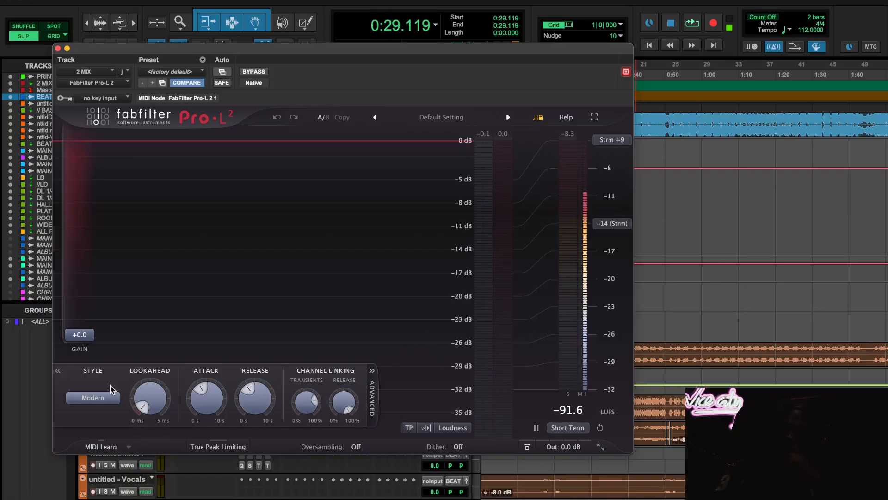
pyautogui.click(98, 405)
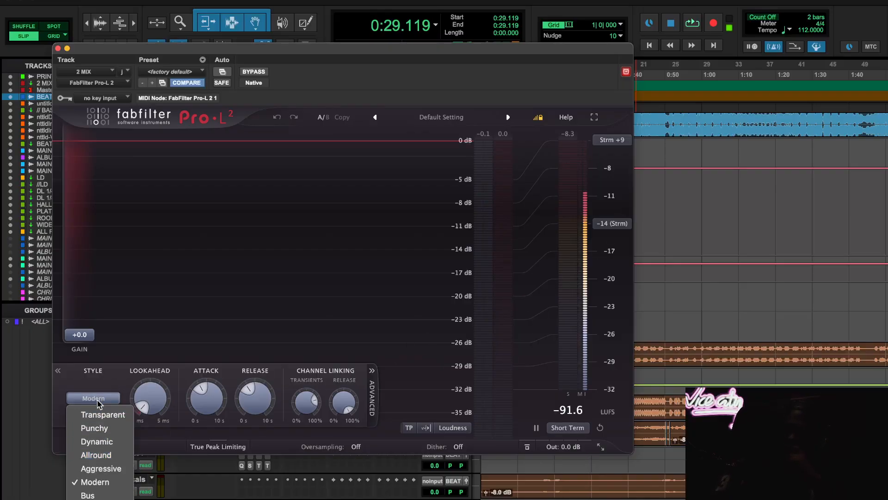
pyautogui.click(99, 398)
# - Compare Pro-L 2 bypassed and active during playback, moving playback to 1:22.865, then stop and leave the limiter active
pyautogui.press('space')
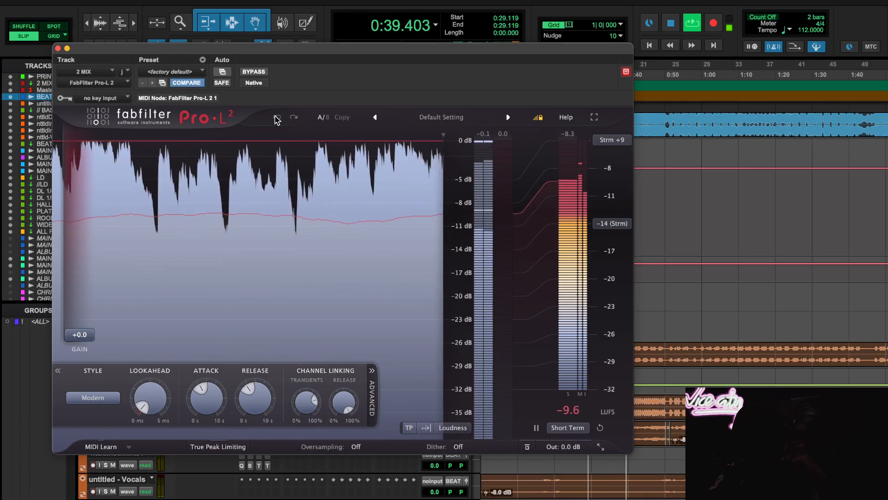
pyautogui.click(259, 71)
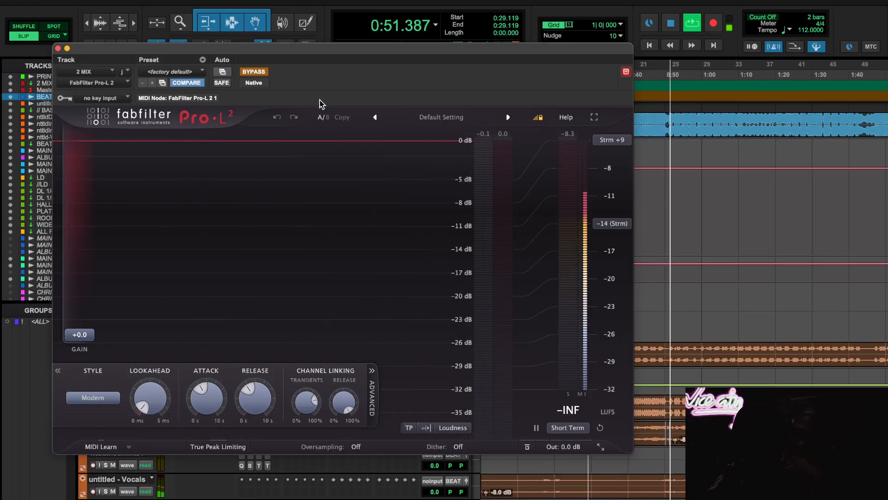
pyautogui.click(786, 70)
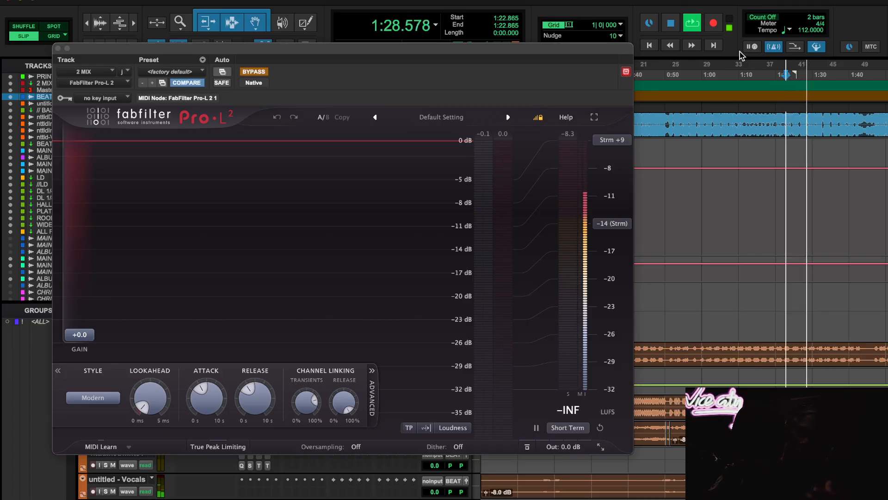
pyautogui.click(254, 72)
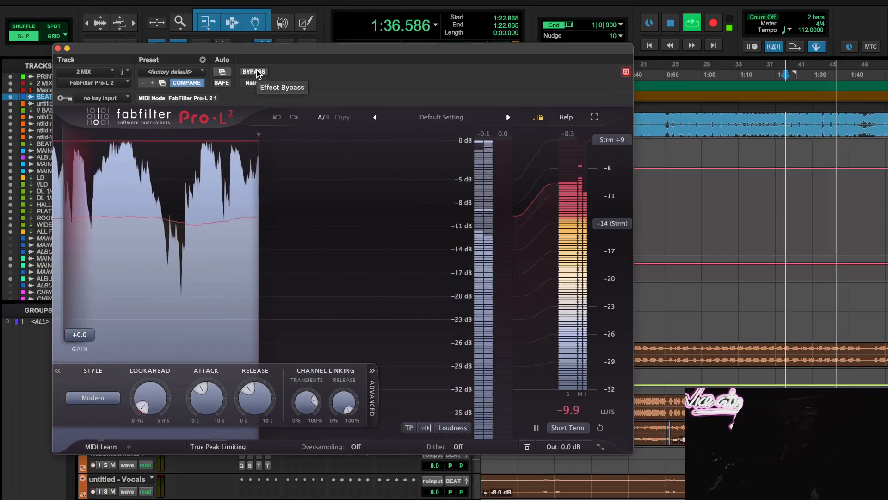
pyautogui.click(256, 73)
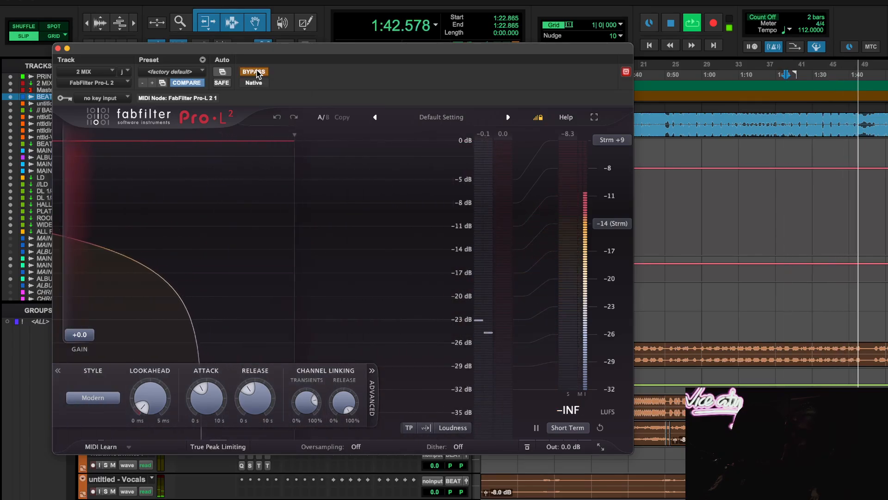
pyautogui.press('space')
pyautogui.click(253, 72)
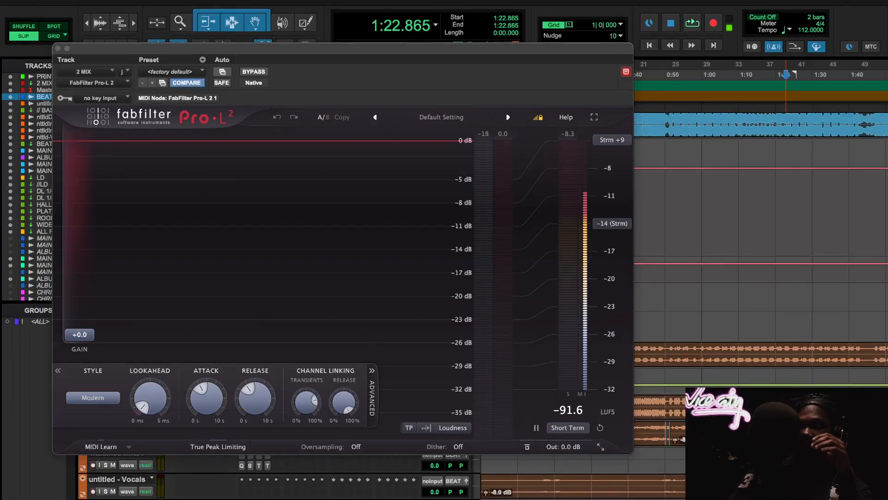
# - Close Pro-L 2, then view the L2 Ultramaximizer insert on the // BASS track and close it
pyautogui.click(58, 48)
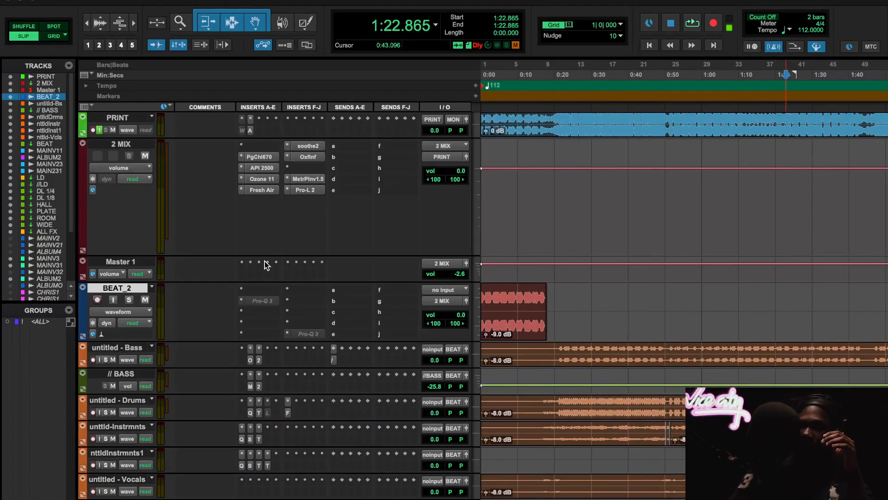
pyautogui.click(257, 359)
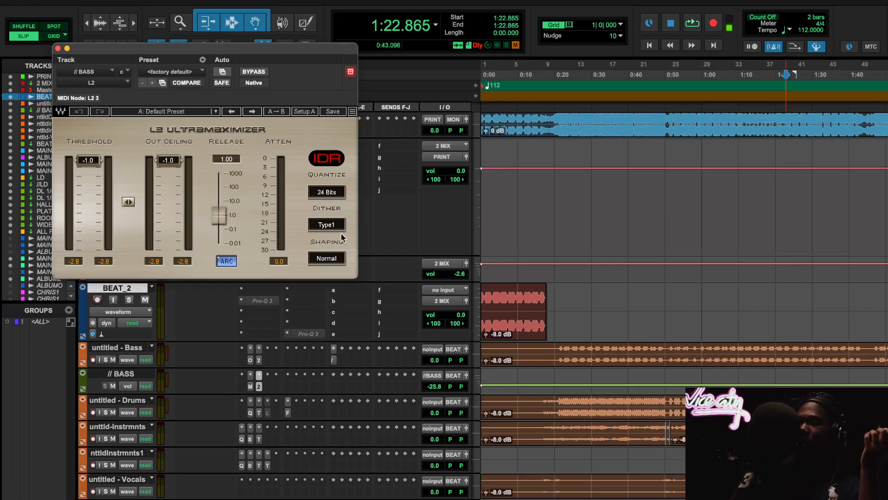
pyautogui.click(58, 48)
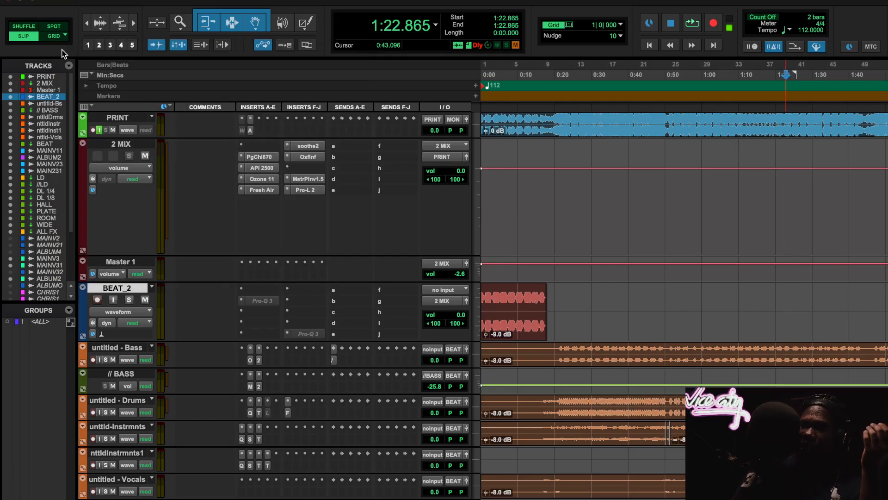
# - Open ADPTR MetricAB on the PRINT track and set the playback start to 0:20.799, moving the plug-in window as needed
pyautogui.click(248, 125)
pyautogui.moveTo(441, 43); pyautogui.dragTo(450, 236)
pyautogui.click(557, 78)
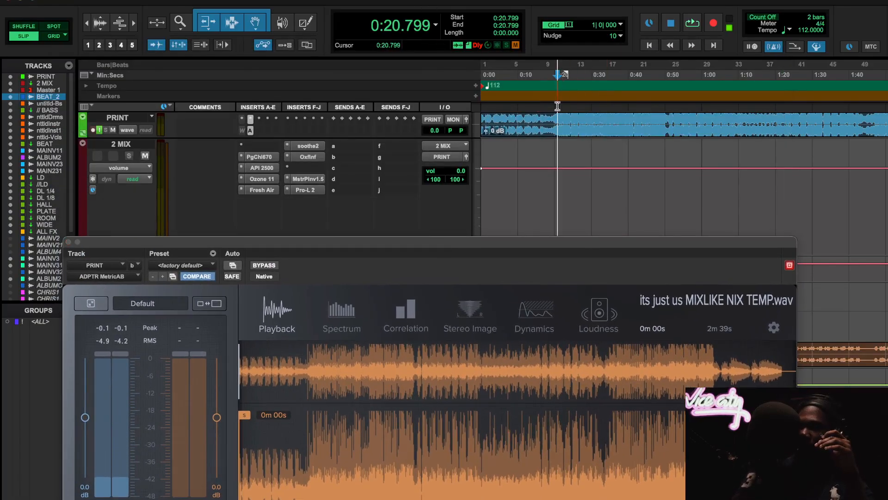
pyautogui.moveTo(565, 255); pyautogui.dragTo(555, 55)
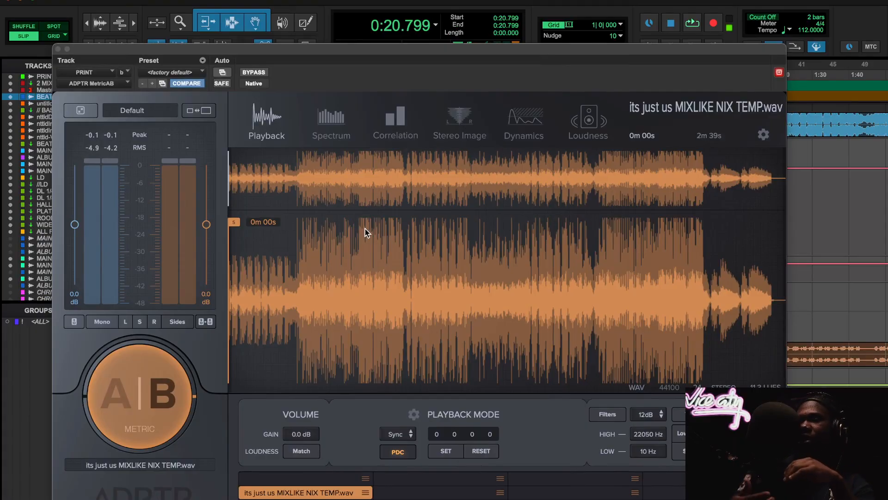
# - Play from 0:20.799, switching MetricAB between the mix (A) and the reference (B), then stop with A selected
pyautogui.press('space')
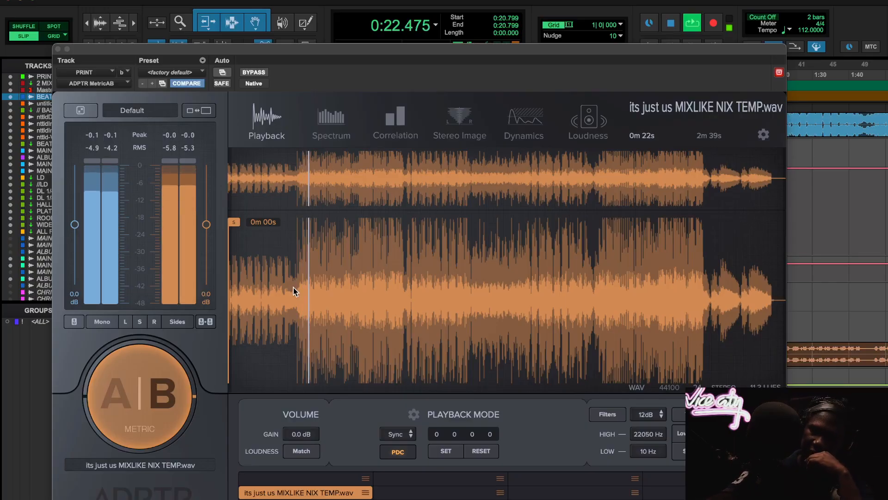
pyautogui.click(175, 388)
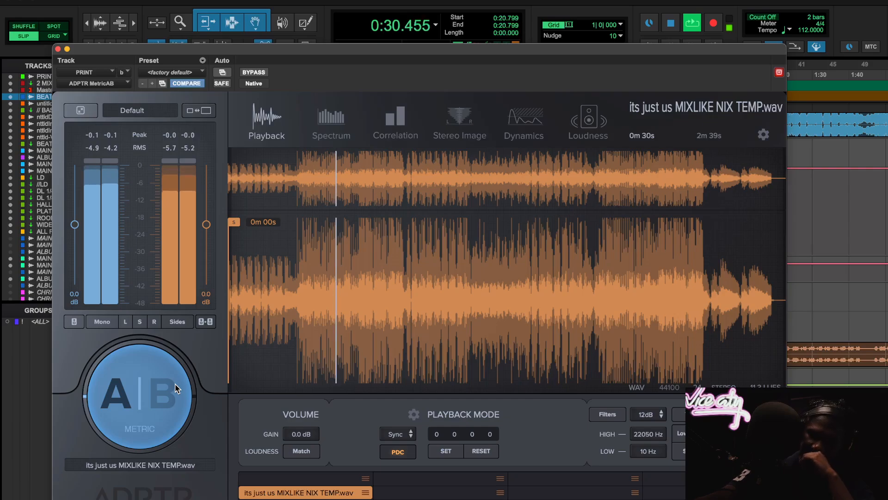
pyautogui.click(176, 388)
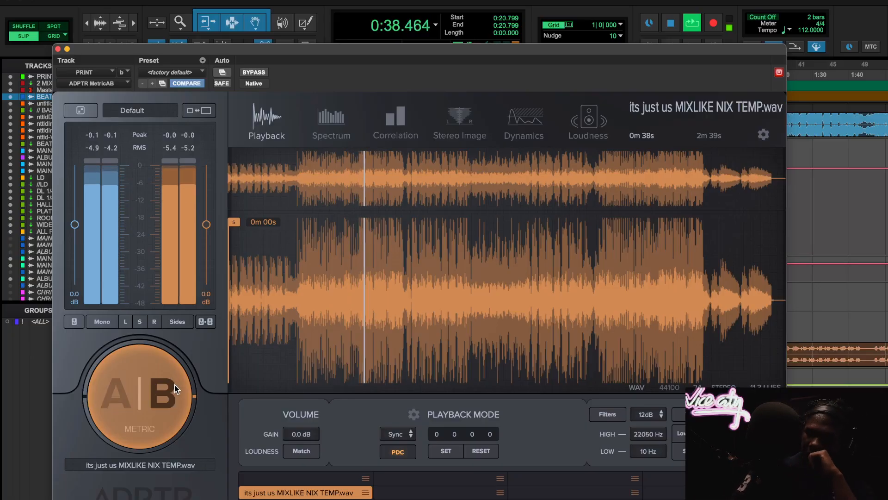
pyautogui.click(175, 386)
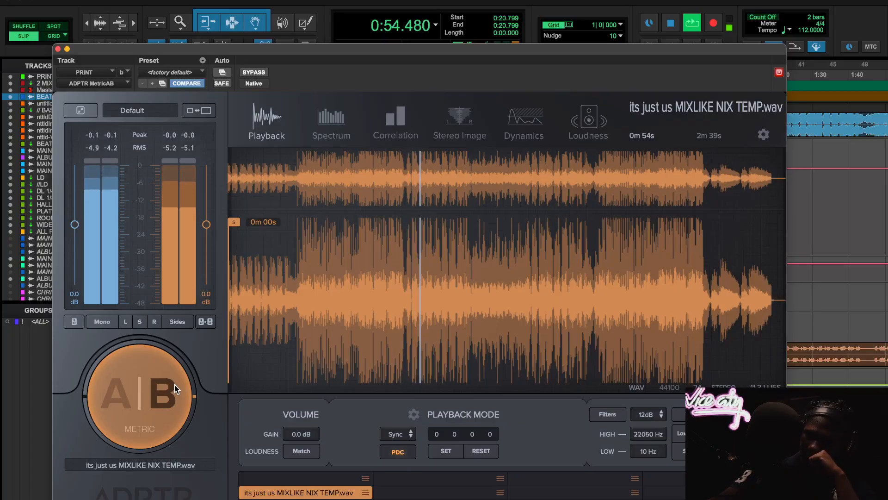
pyautogui.click(174, 386)
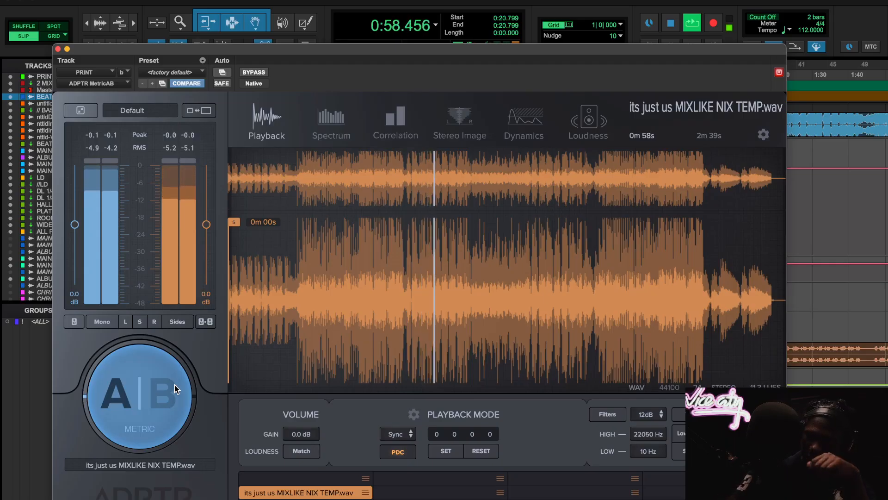
pyautogui.press('space')
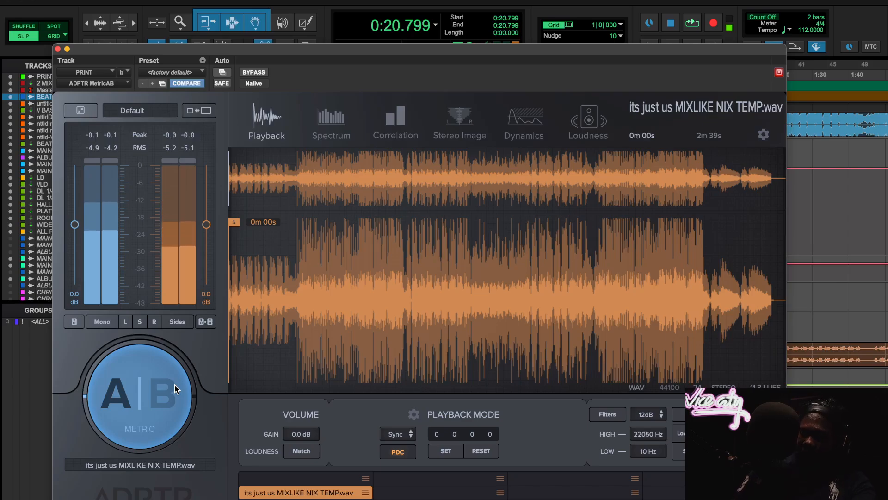